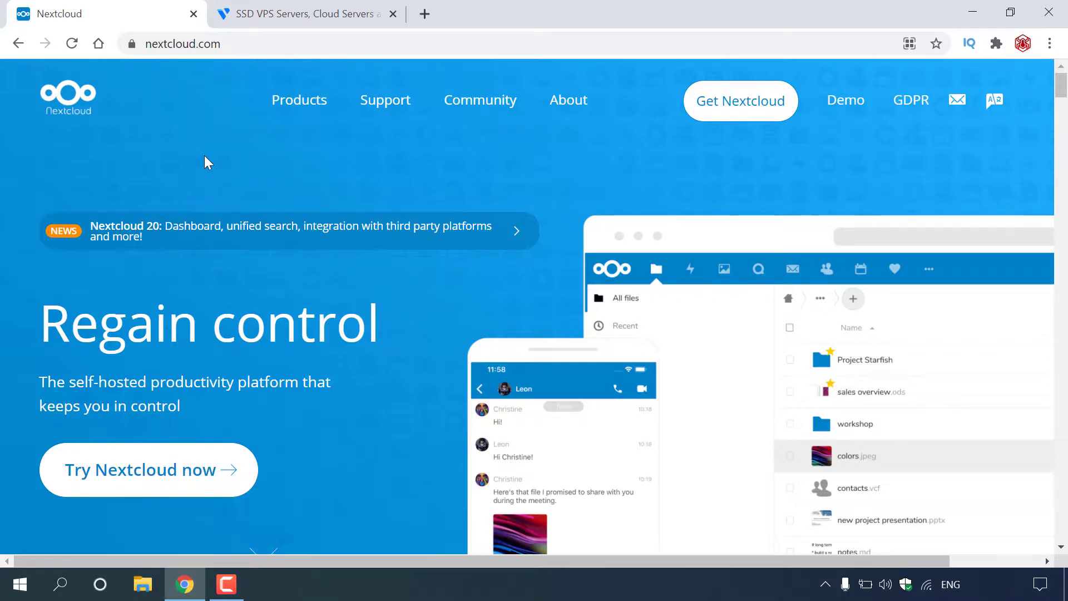
Look over the Nextcloud homepage and open the server packages download options for self-hosting
{"action": "left_click", "coordinate": [262, 48]}
{"action": "left_click", "coordinate": [231, 121]}
{"action": "scroll", "coordinate": [214, 394], "scroll_direction": "down", "scroll_amount": 15}
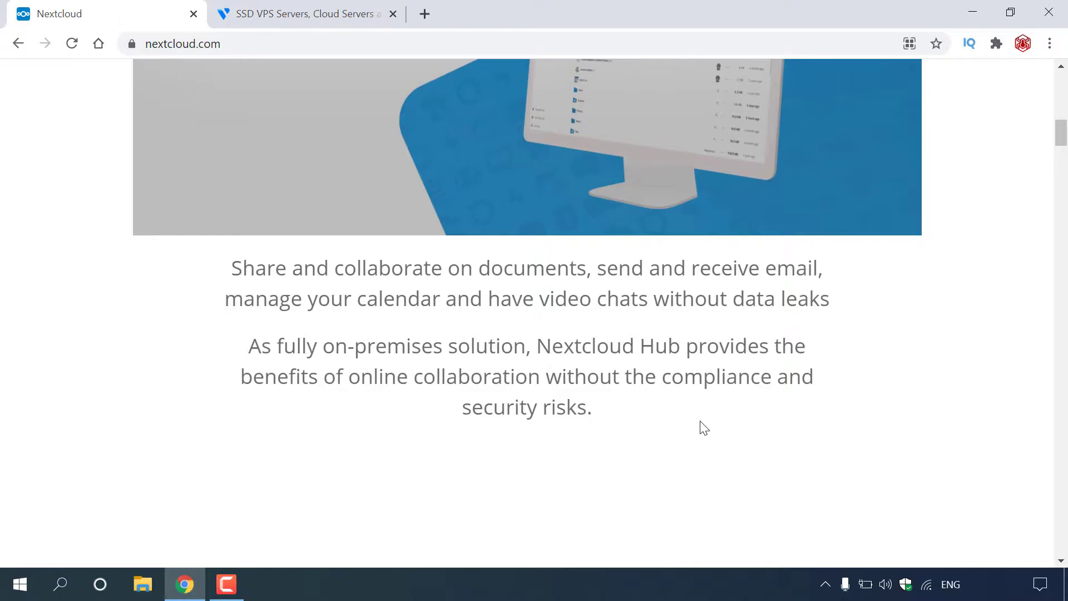
{"action": "scroll", "coordinate": [704, 428], "scroll_direction": "up", "scroll_amount": 10}
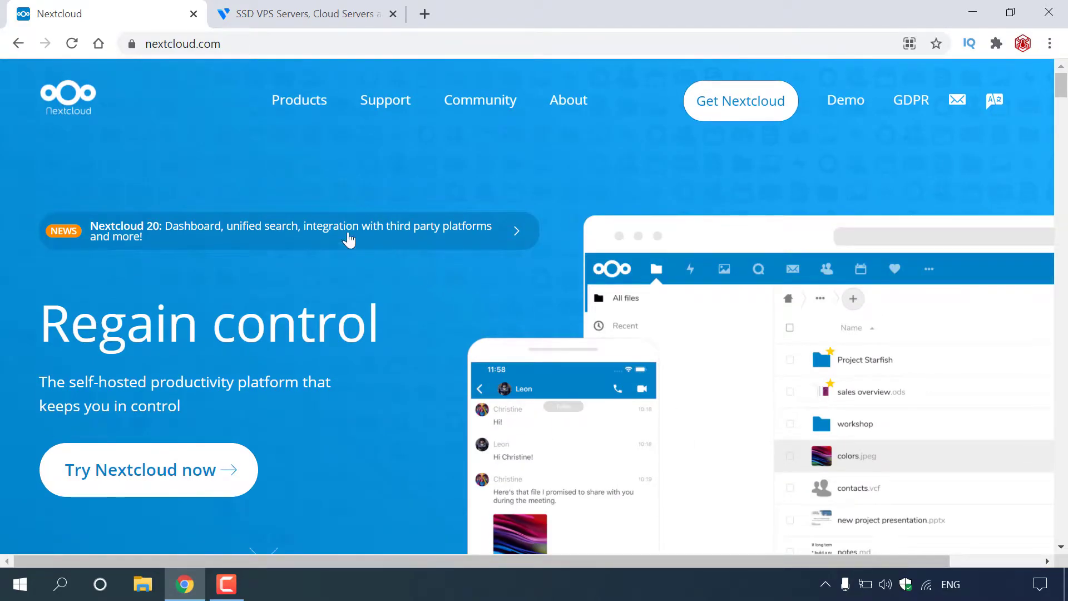
{"action": "mouse_move", "coordinate": [314, 106]}
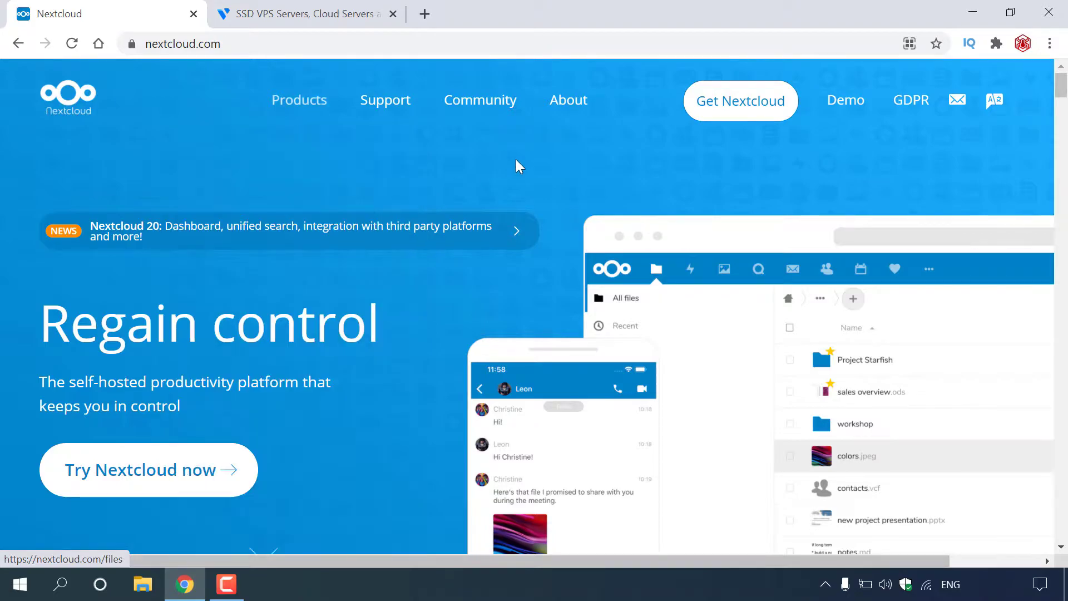
{"action": "mouse_move", "coordinate": [733, 119]}
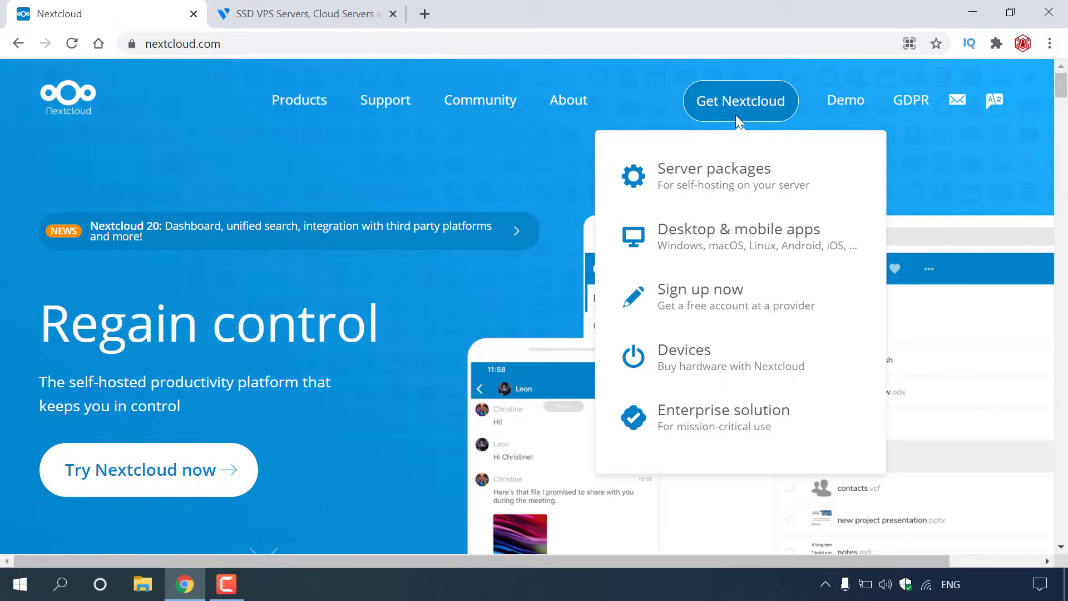
{"action": "left_click", "coordinate": [747, 195]}
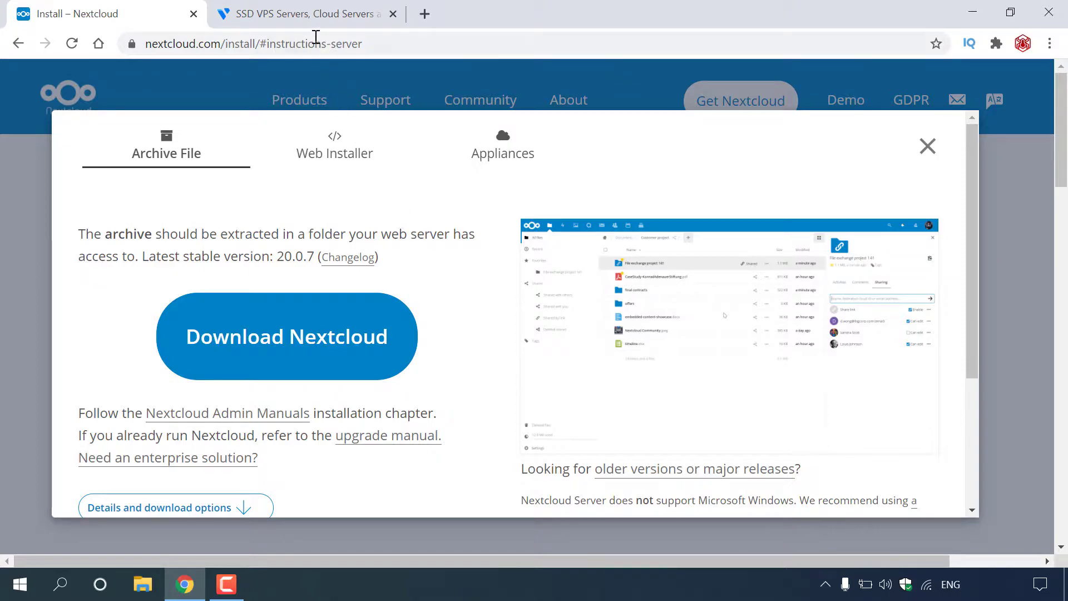
Switch to the Vultr website, open the account dashboard and view the billing page's payment options
{"action": "left_click", "coordinate": [321, 22]}
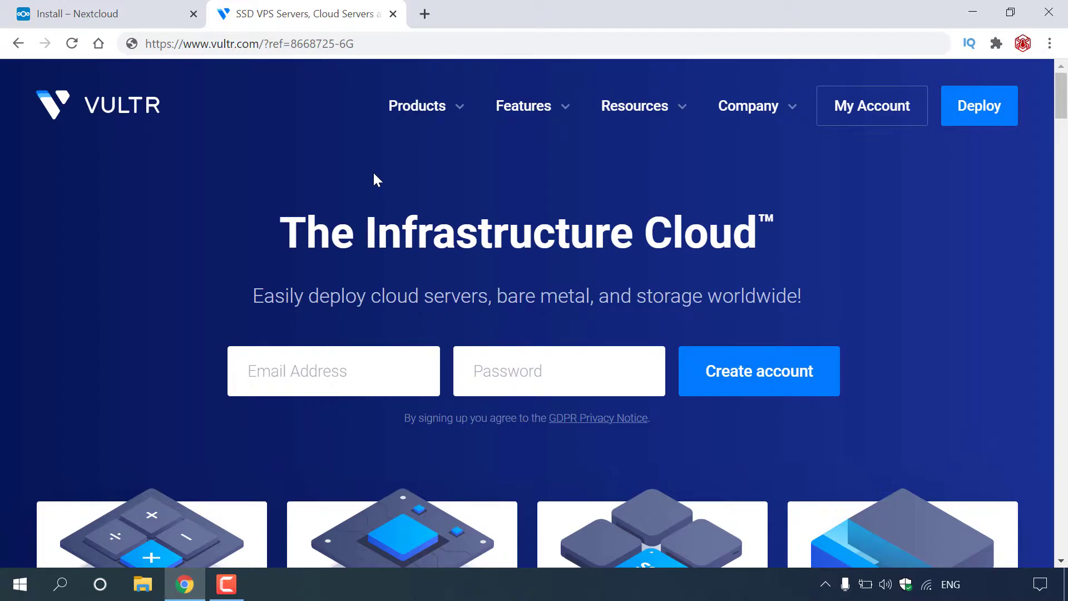
{"action": "left_click", "coordinate": [371, 53]}
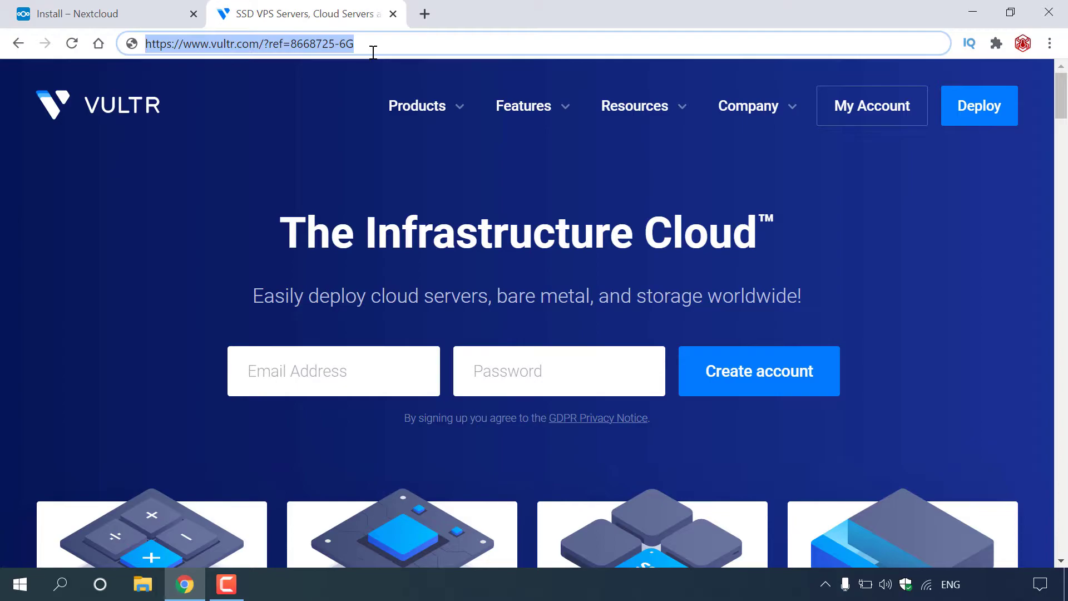
{"action": "key", "text": "Return"}
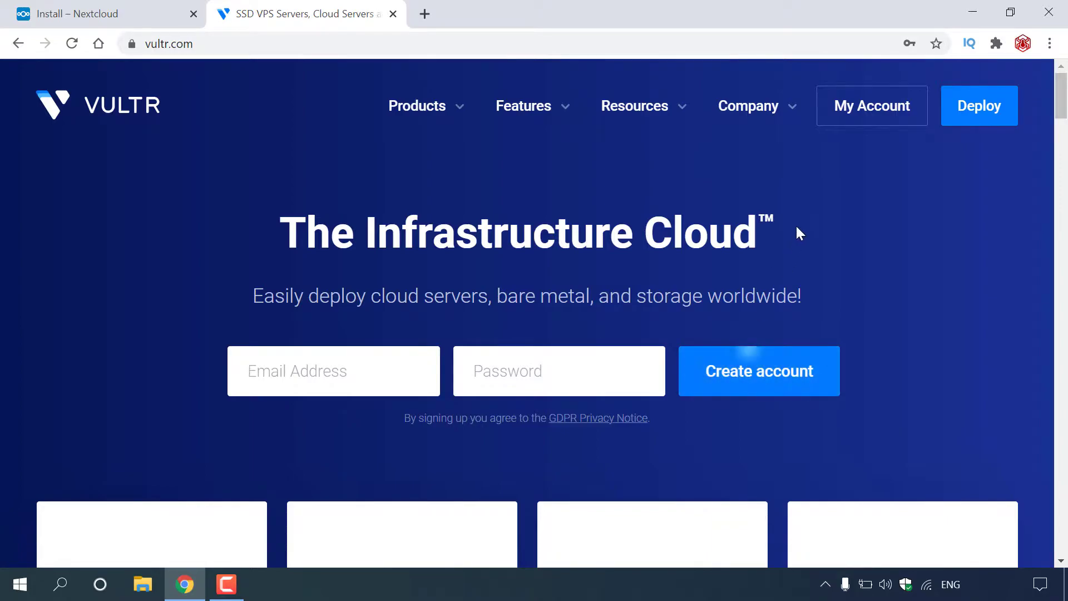
{"action": "left_click", "coordinate": [863, 117]}
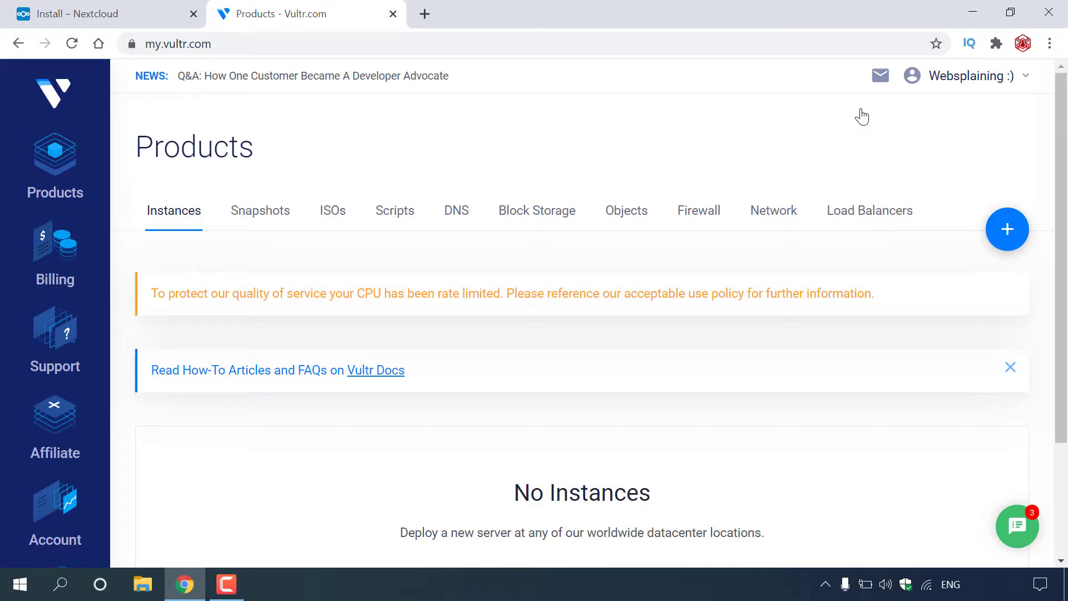
{"action": "left_click", "coordinate": [82, 277]}
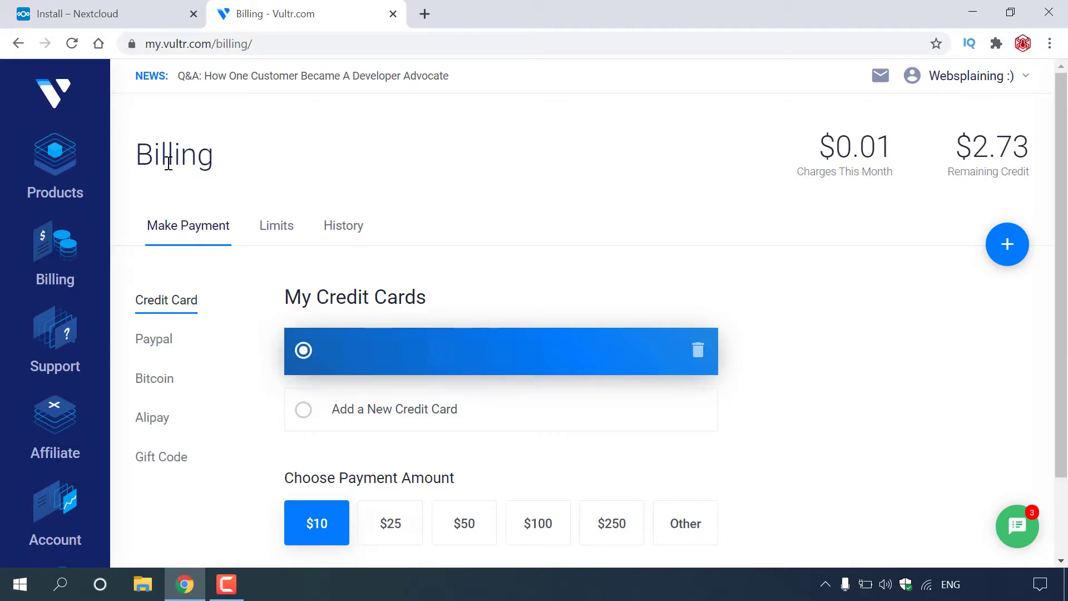
Start deploying a new server from the Vultr products page and set its location to London, United Kingdom
{"action": "left_click", "coordinate": [75, 191]}
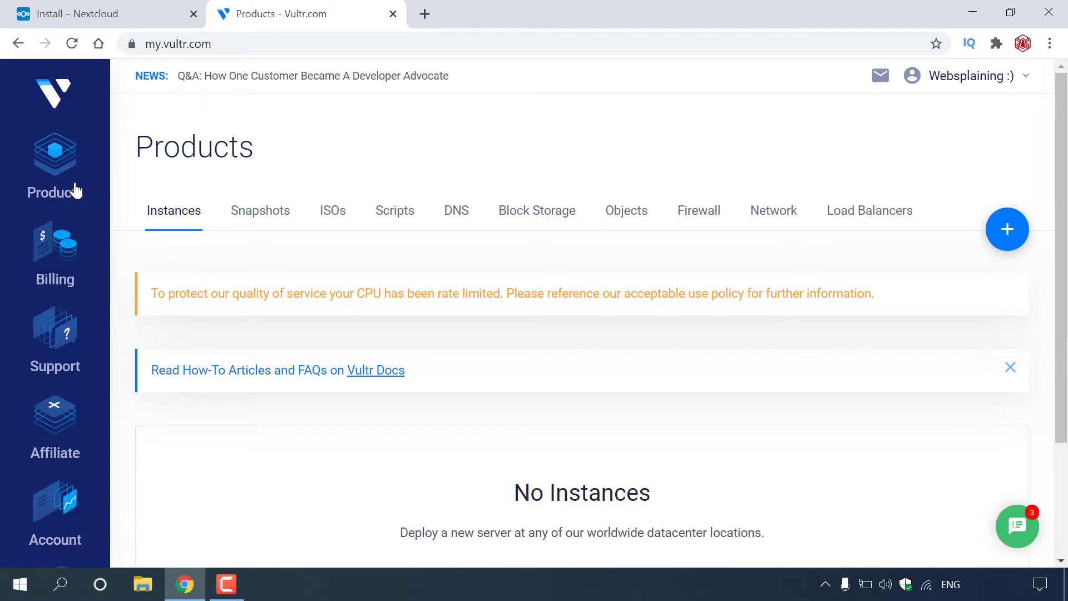
{"action": "mouse_move", "coordinate": [1010, 239]}
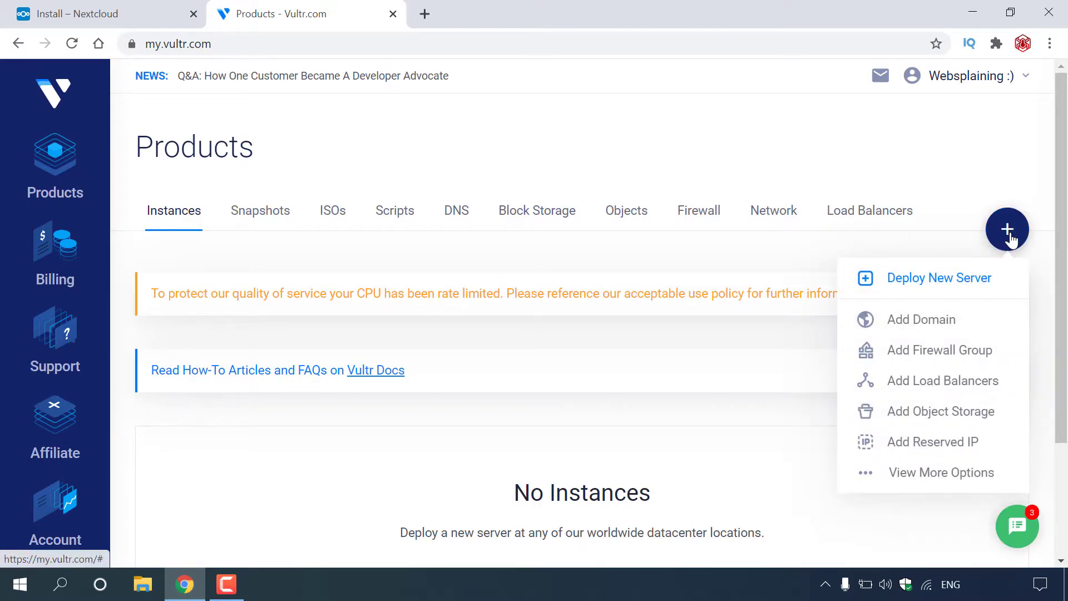
{"action": "left_click", "coordinate": [993, 283]}
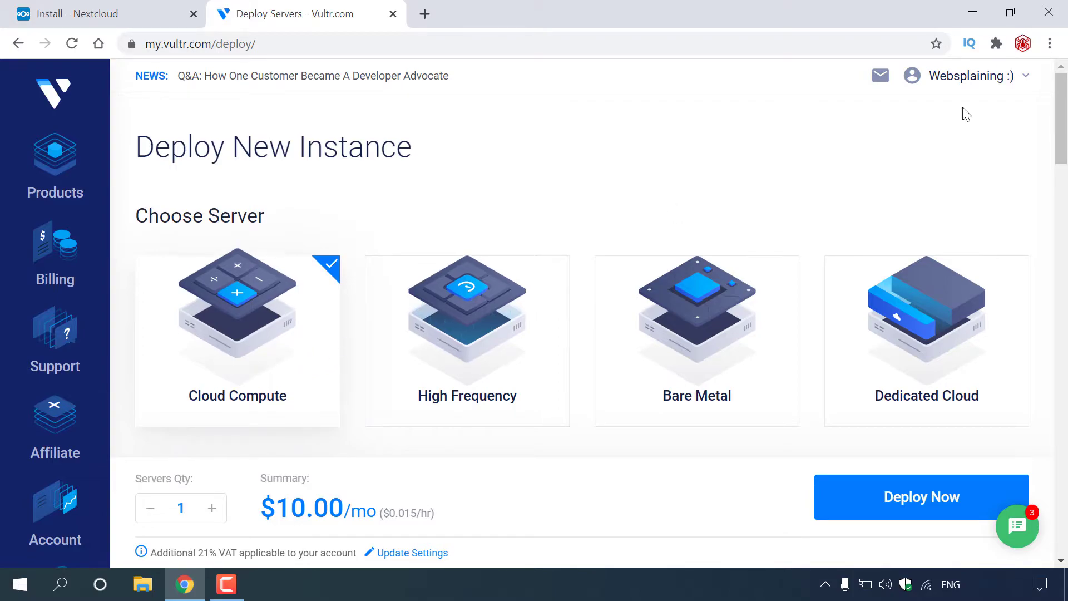
{"action": "scroll", "coordinate": [1060, 117], "scroll_direction": "down", "scroll_amount": 5}
{"action": "scroll", "coordinate": [600, 254], "scroll_direction": "down", "scroll_amount": 2}
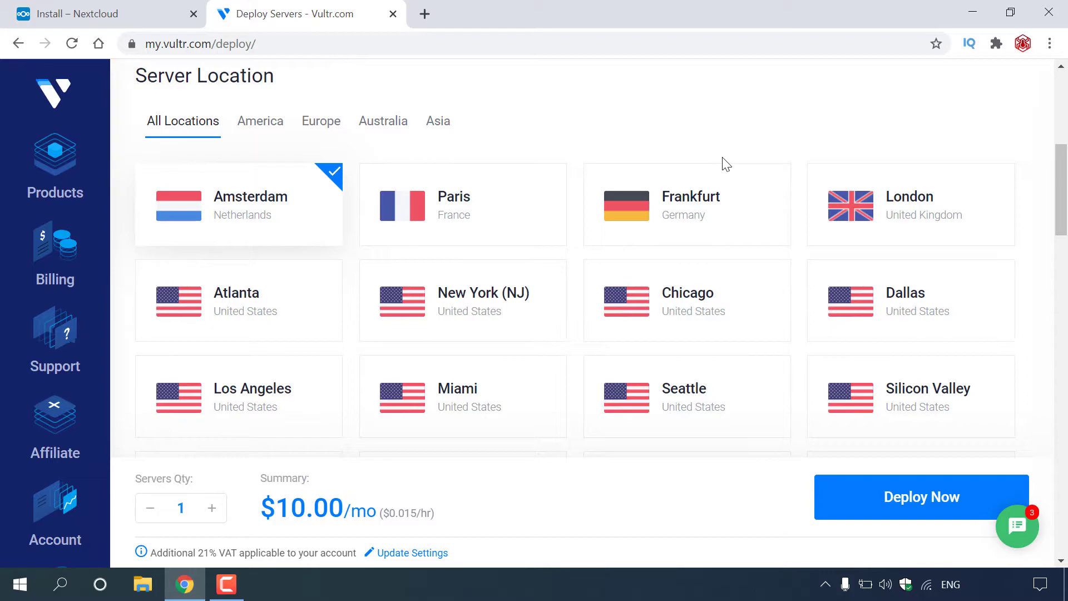
{"action": "left_click", "coordinate": [877, 214]}
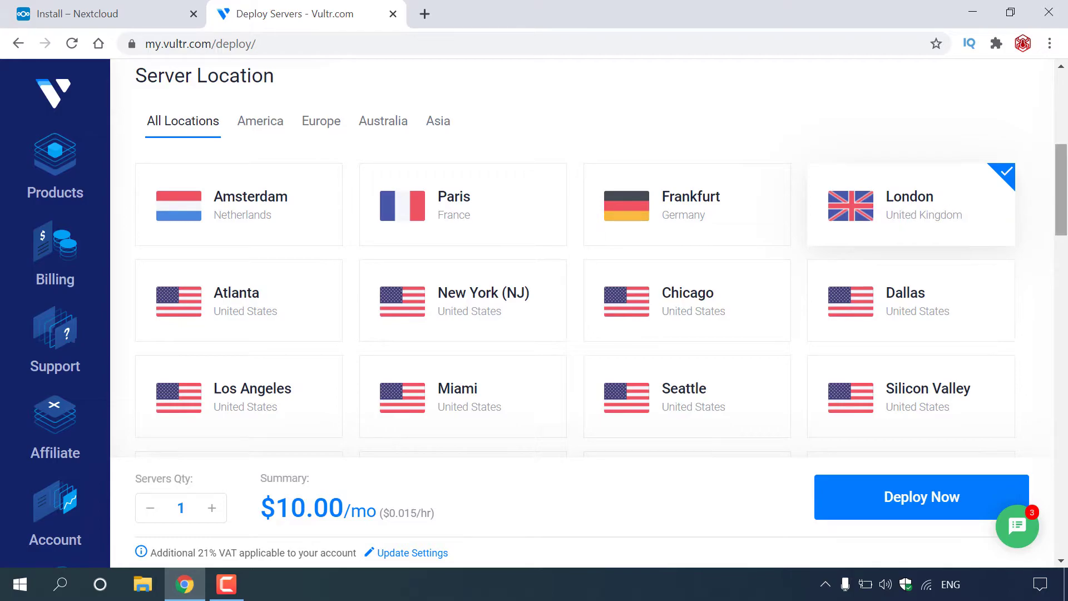
Set the server type to the Nextcloud application and the server size to 25 GB SSD at $5/mo
{"action": "left_click_drag", "start_coordinate": [1065, 192], "coordinate": [1067, 301]}
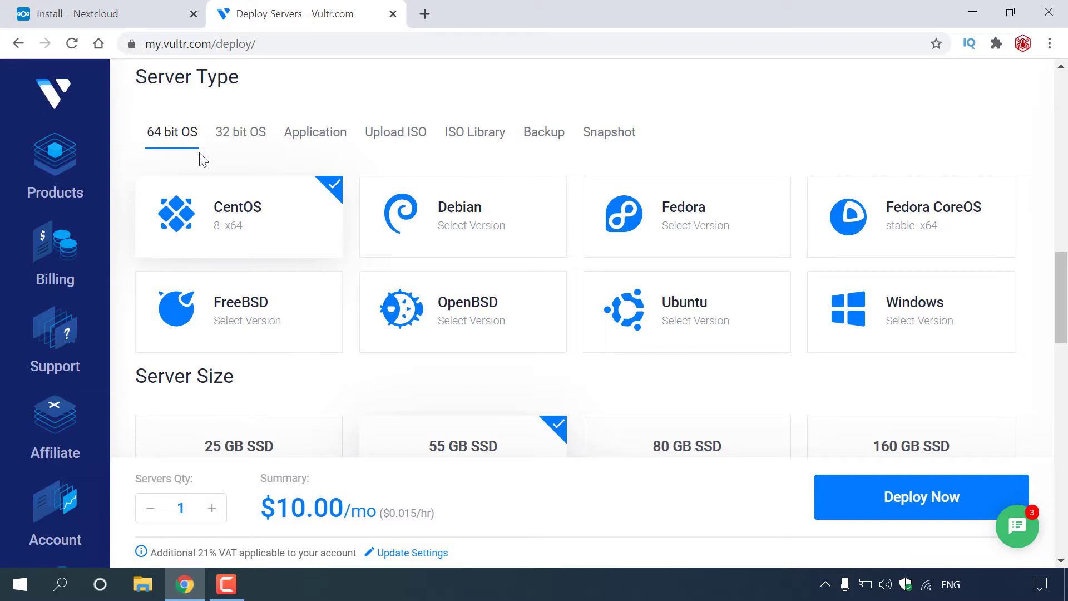
{"action": "left_click", "coordinate": [336, 146]}
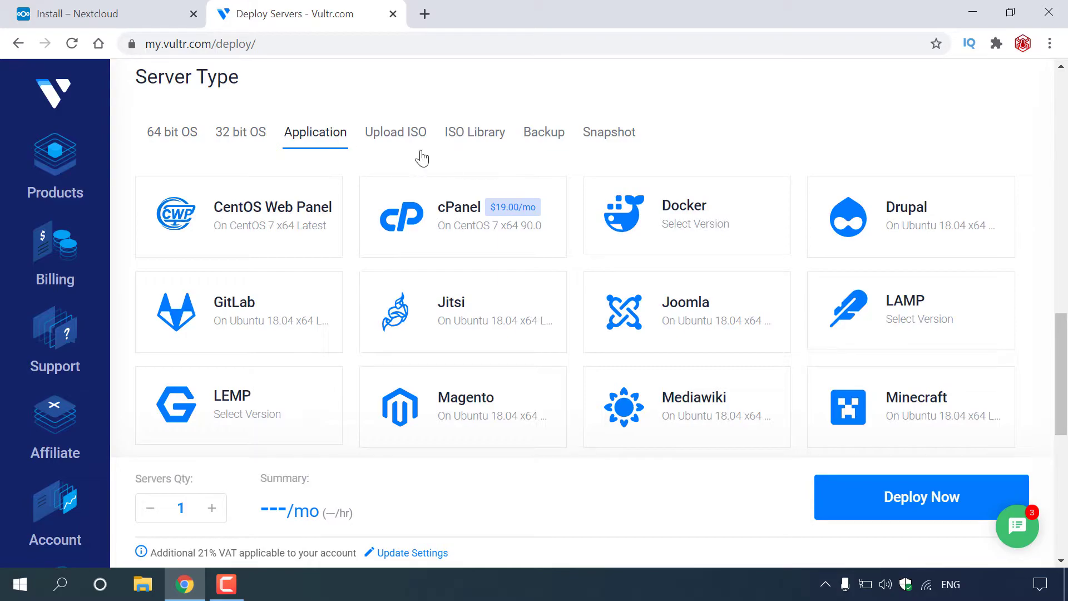
{"action": "left_click_drag", "start_coordinate": [1062, 371], "coordinate": [1065, 424]}
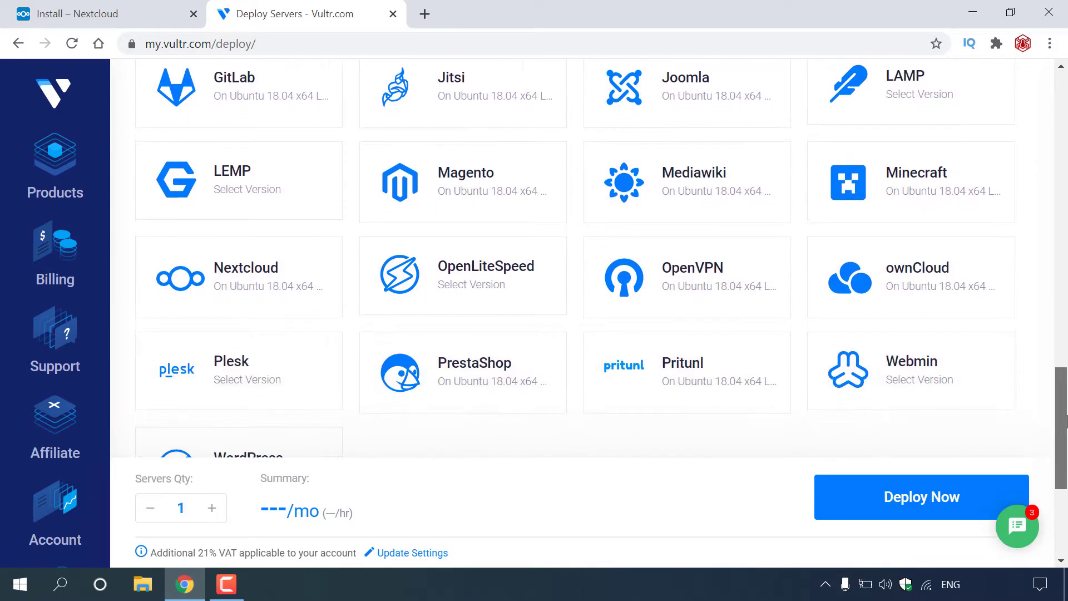
{"action": "left_click", "coordinate": [279, 305]}
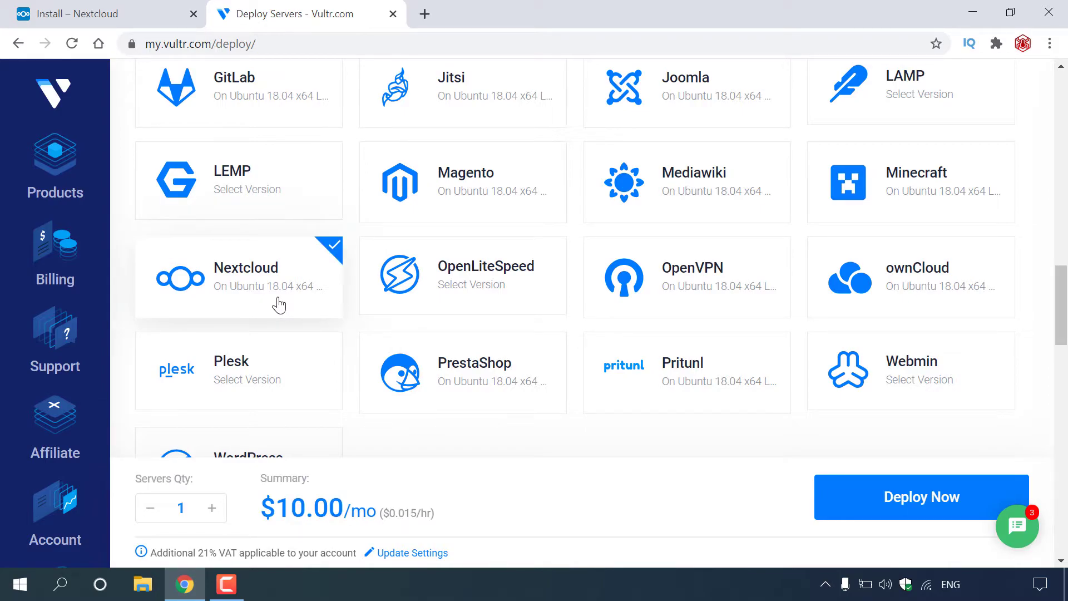
{"action": "left_click_drag", "start_coordinate": [1064, 325], "coordinate": [1065, 393]}
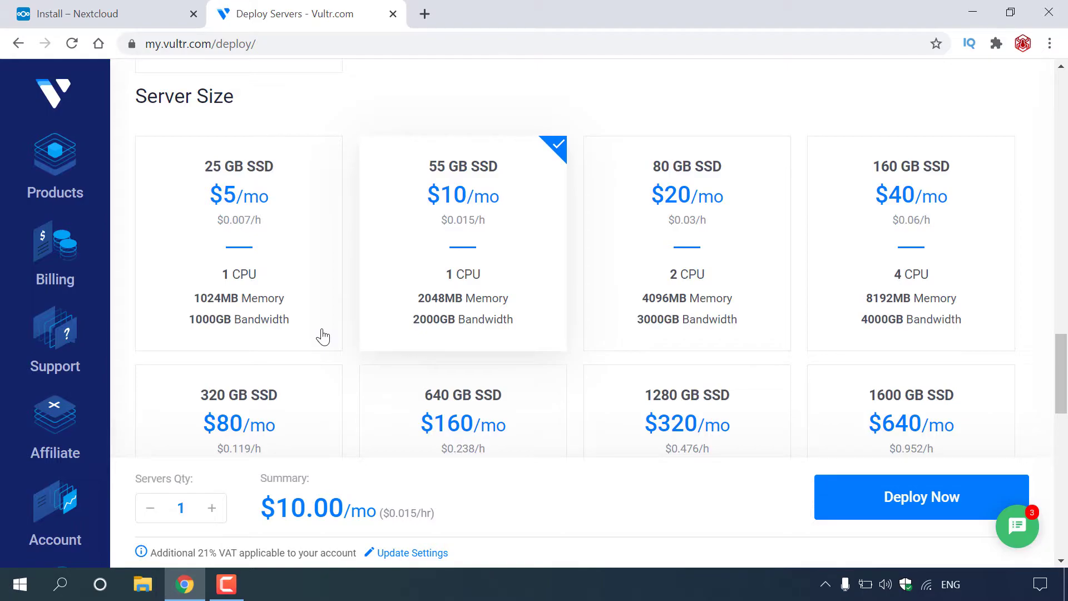
{"action": "left_click", "coordinate": [288, 240]}
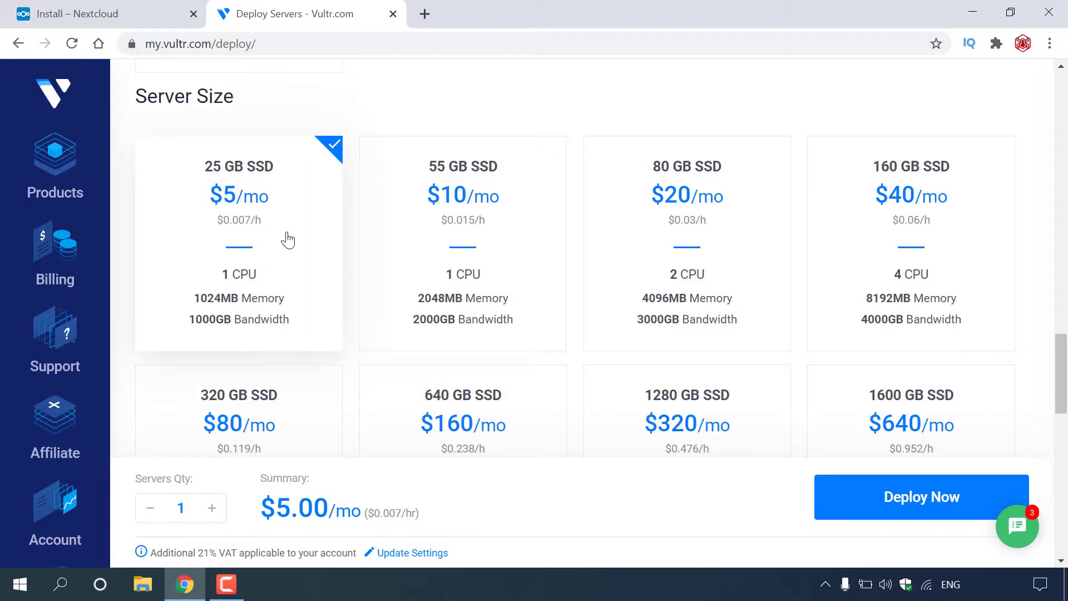
Enter Nexcloud as the server hostname and label, and deploy the server
{"action": "left_click_drag", "start_coordinate": [1061, 348], "coordinate": [1063, 409]}
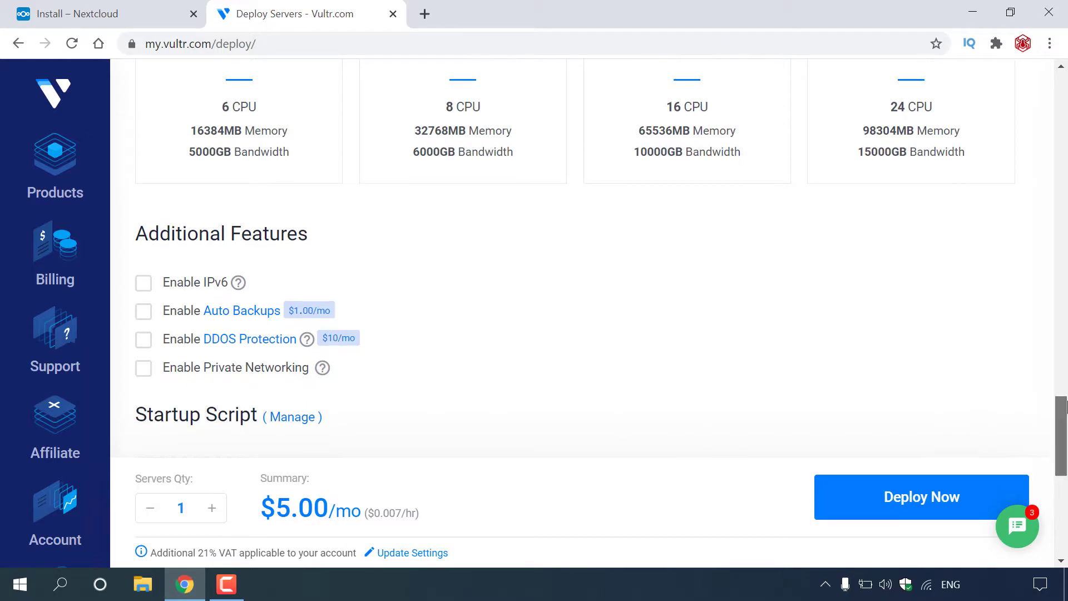
{"action": "left_click_drag", "start_coordinate": [1062, 406], "coordinate": [1064, 485]}
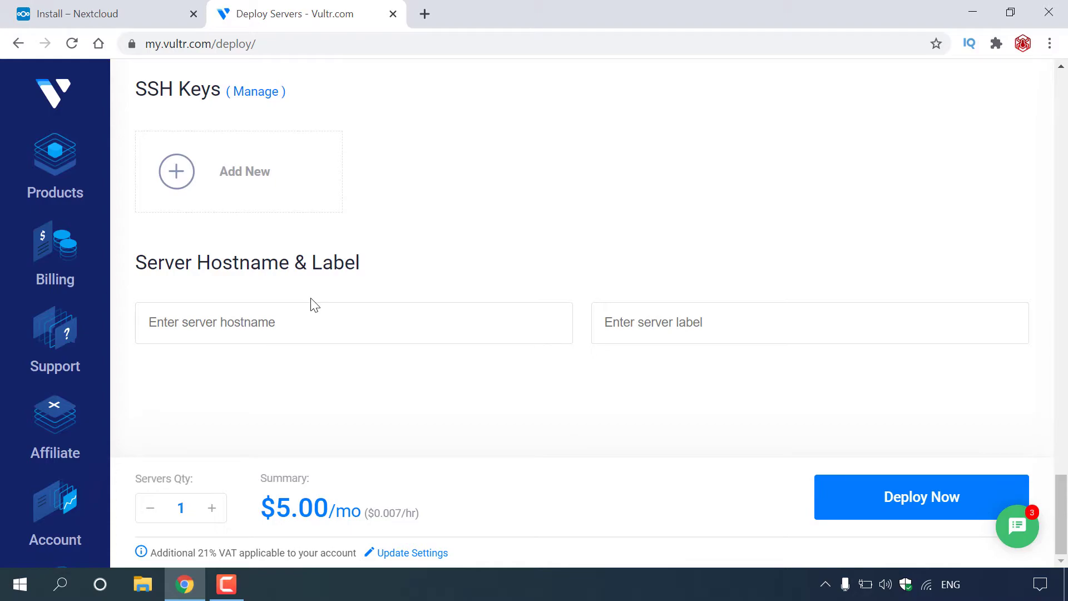
{"action": "left_click", "coordinate": [314, 328]}
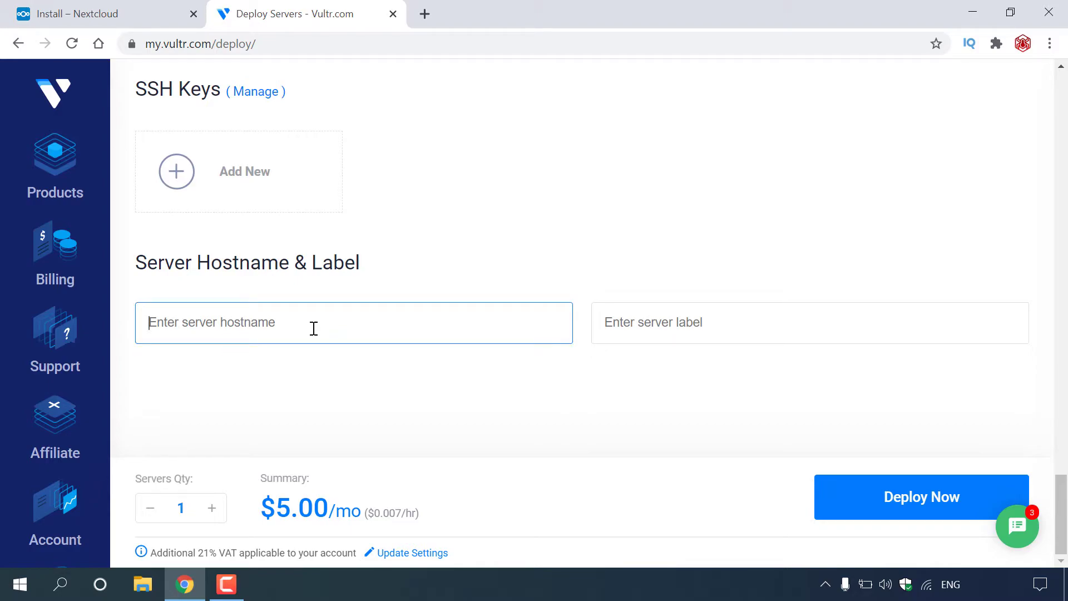
{"action": "type", "text": "Nexcloud"}
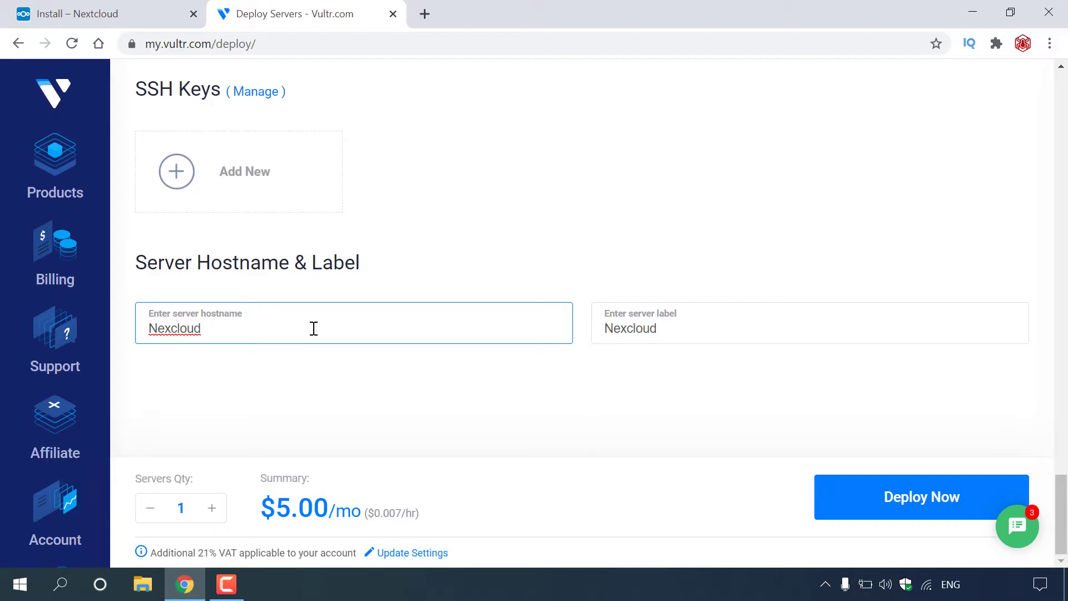
{"action": "left_click", "coordinate": [949, 515]}
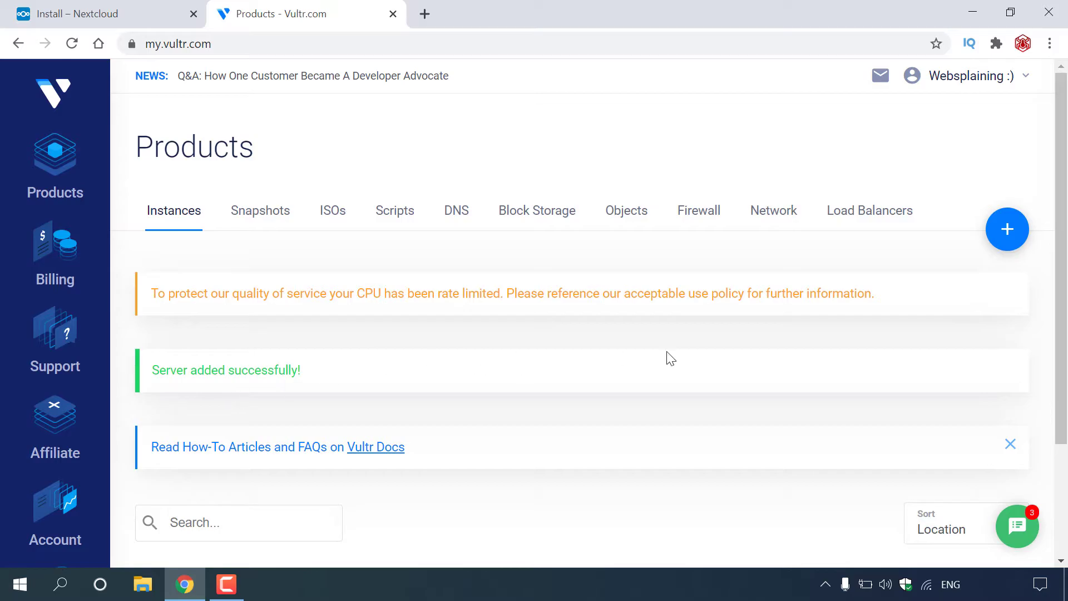
Open the Nexcloud instance's overview and copy the Nextcloud username from its application information
{"action": "scroll", "coordinate": [668, 357], "scroll_direction": "down", "scroll_amount": 3}
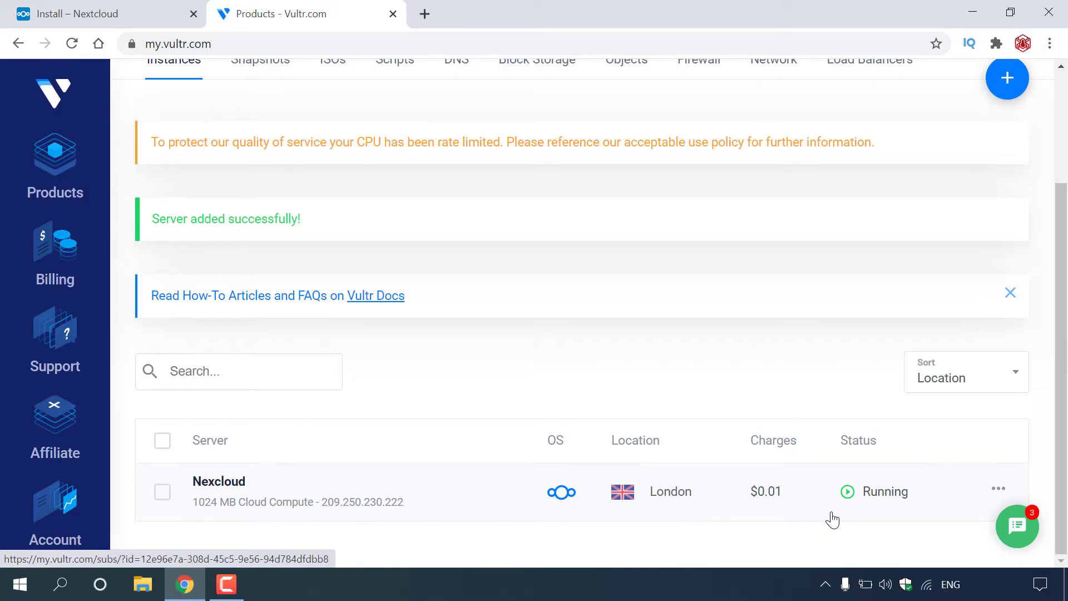
{"action": "left_click", "coordinate": [260, 491]}
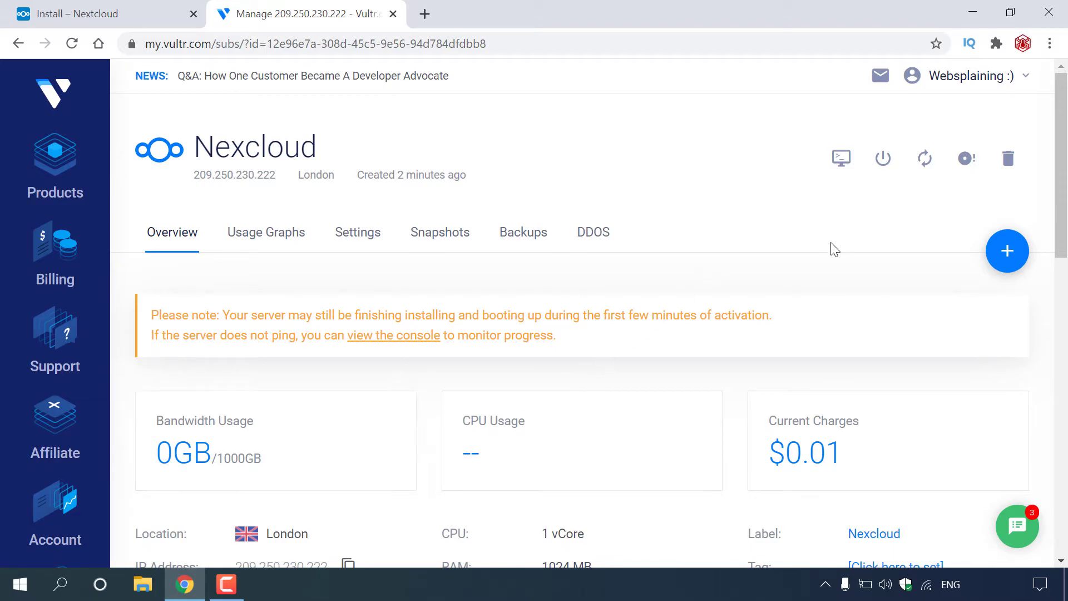
{"action": "left_click_drag", "start_coordinate": [1065, 94], "coordinate": [1065, 142]}
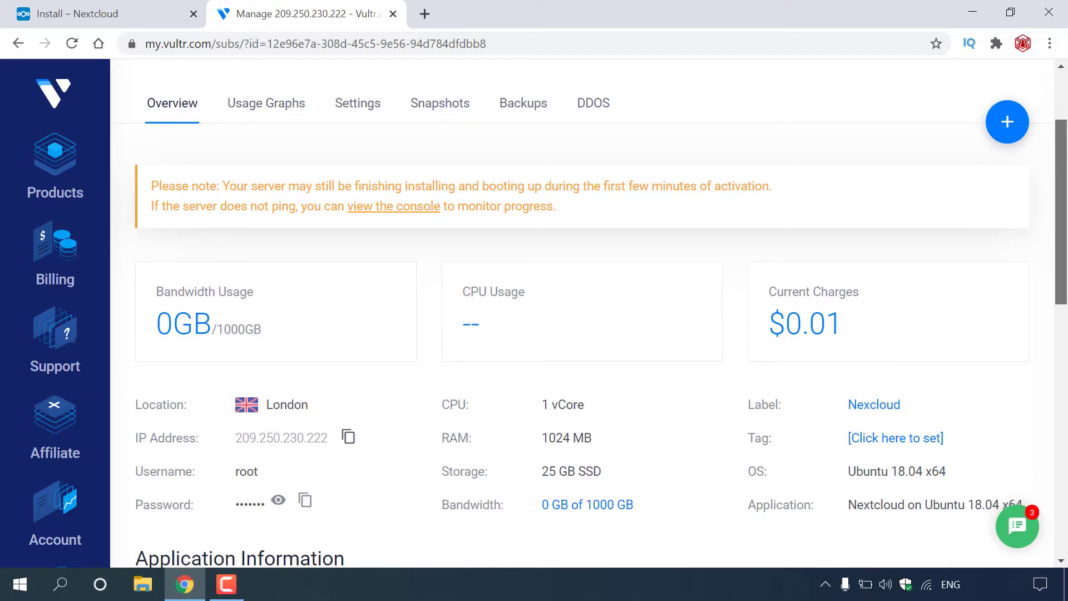
{"action": "scroll", "coordinate": [458, 172], "scroll_direction": "down", "scroll_amount": 2}
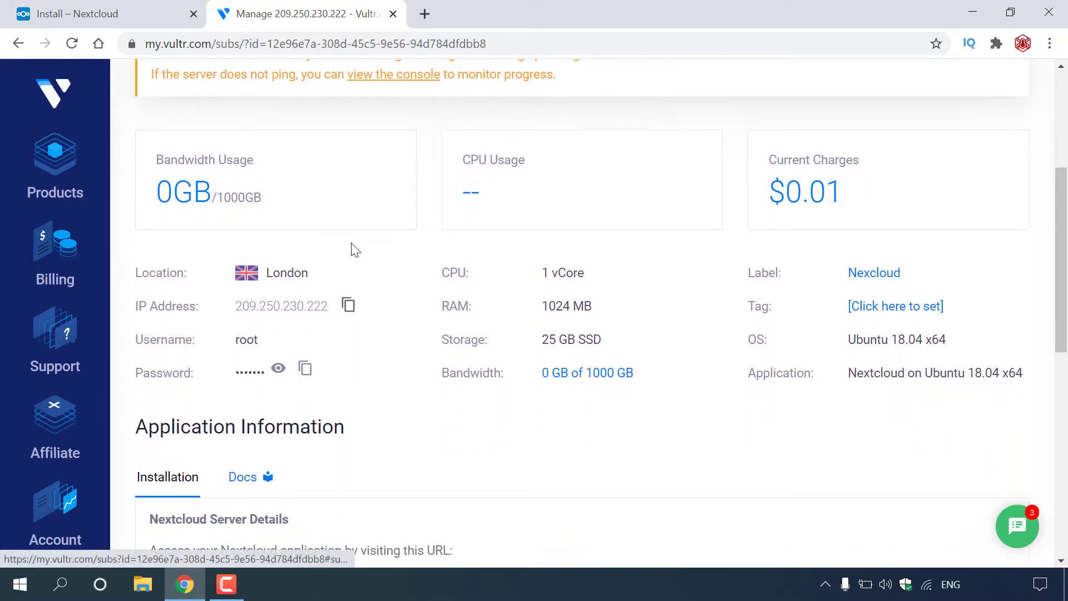
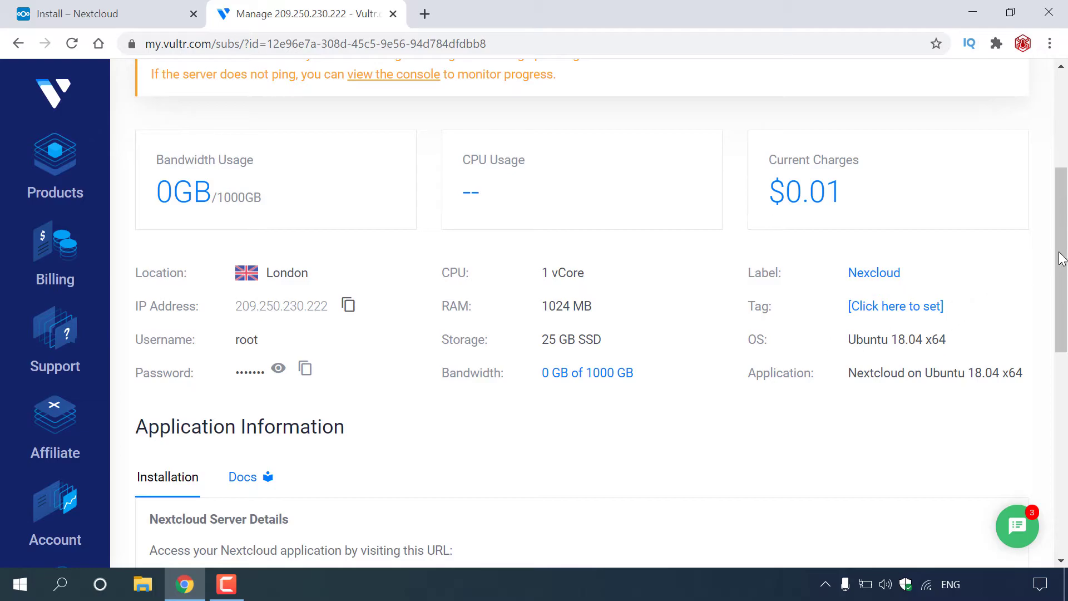
{"action": "left_click_drag", "start_coordinate": [1061, 259], "coordinate": [1065, 371]}
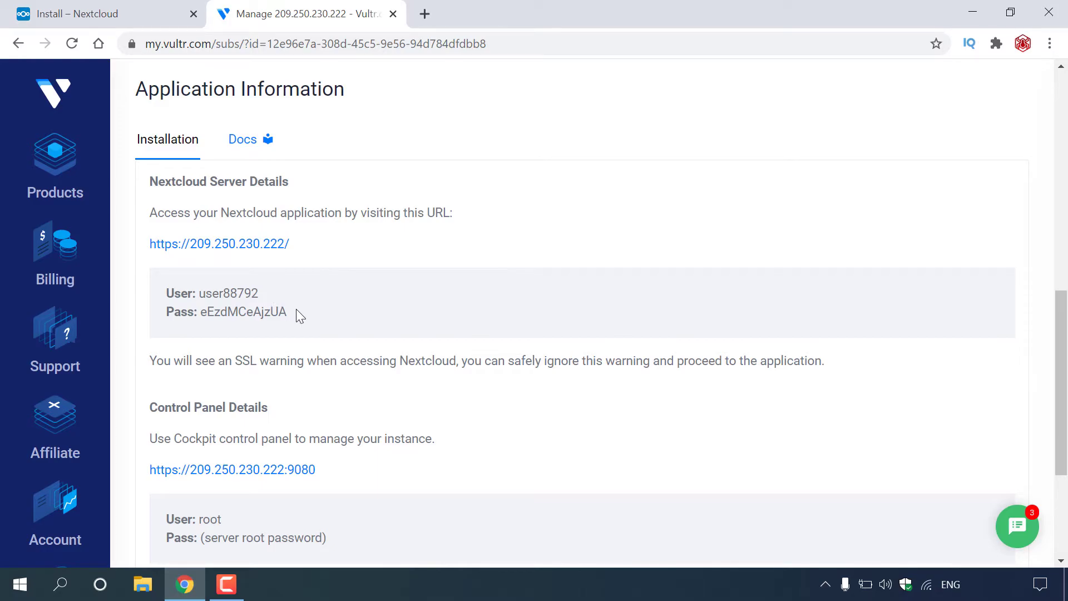
{"action": "left_click_drag", "start_coordinate": [272, 295], "coordinate": [198, 293]}
{"action": "right_click", "coordinate": [231, 292]}
{"action": "left_click", "coordinate": [256, 303]}
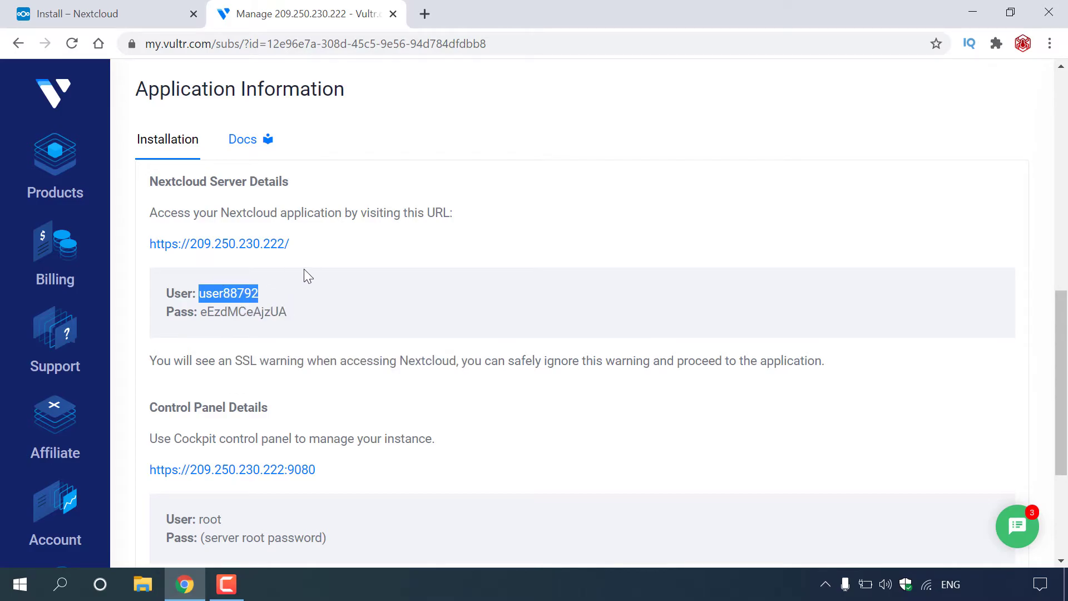
Open the Nextcloud application URL from the Vultr server details and proceed past the certificate warning to the login page
{"action": "left_click", "coordinate": [265, 244]}
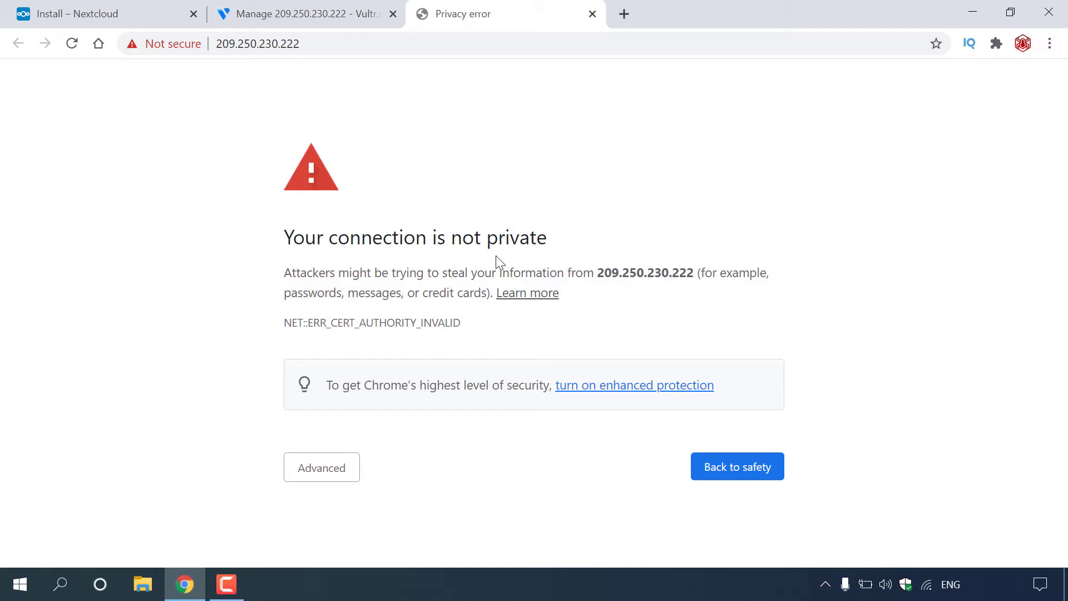
{"action": "left_click", "coordinate": [341, 474]}
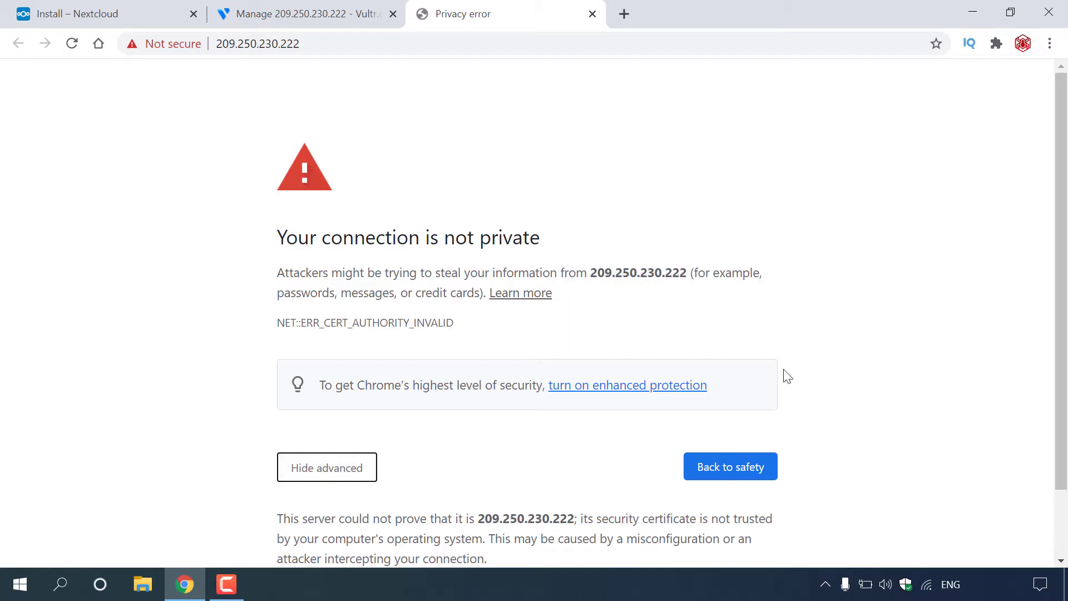
{"action": "scroll", "coordinate": [787, 376], "scroll_direction": "down", "scroll_amount": 3}
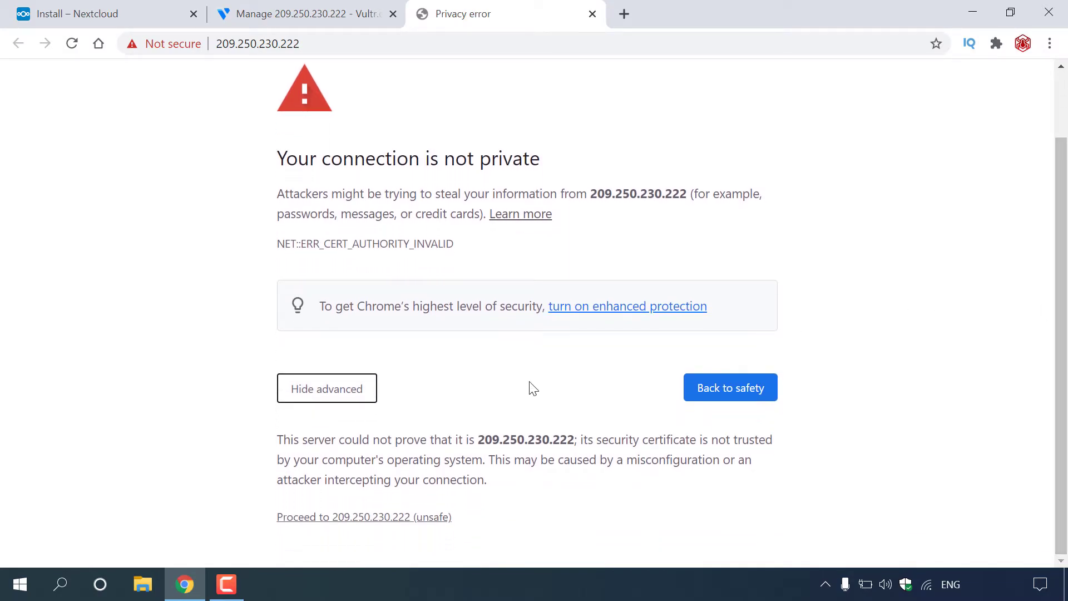
{"action": "left_click", "coordinate": [387, 520]}
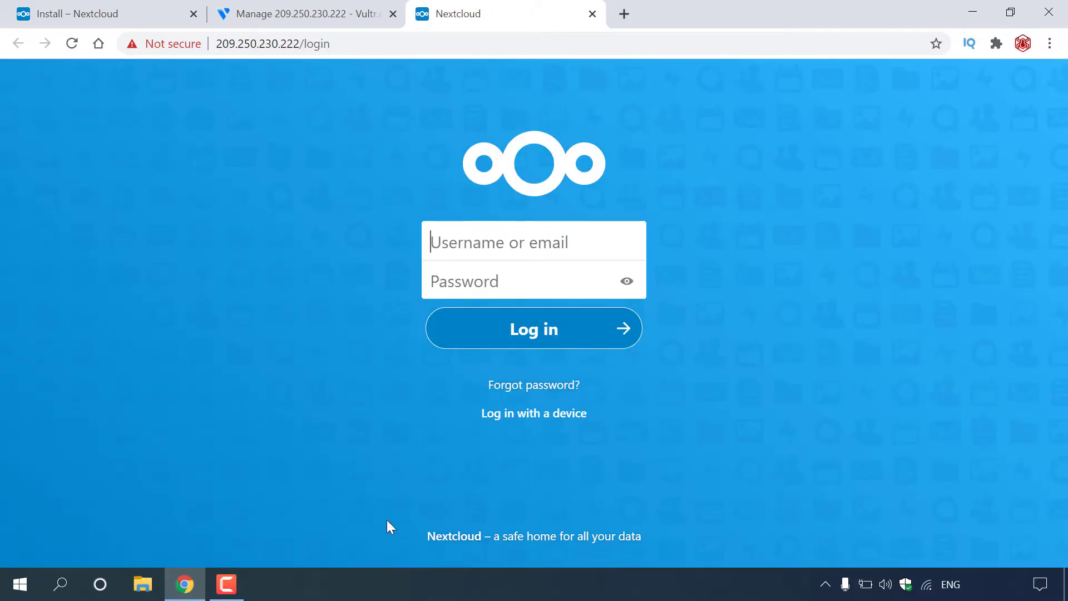
{"action": "left_click", "coordinate": [367, 44]}
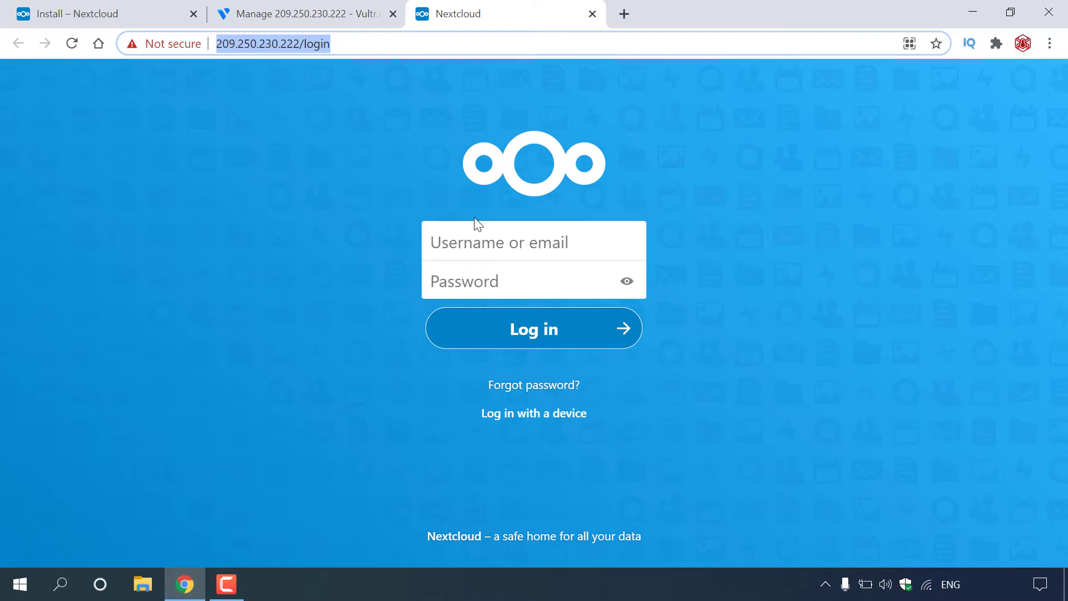
Log in to Nextcloud with the username and password from the Vultr application information, and go through the welcome introduction
{"action": "left_click", "coordinate": [505, 245]}
{"action": "key", "text": "ctrl+v"}
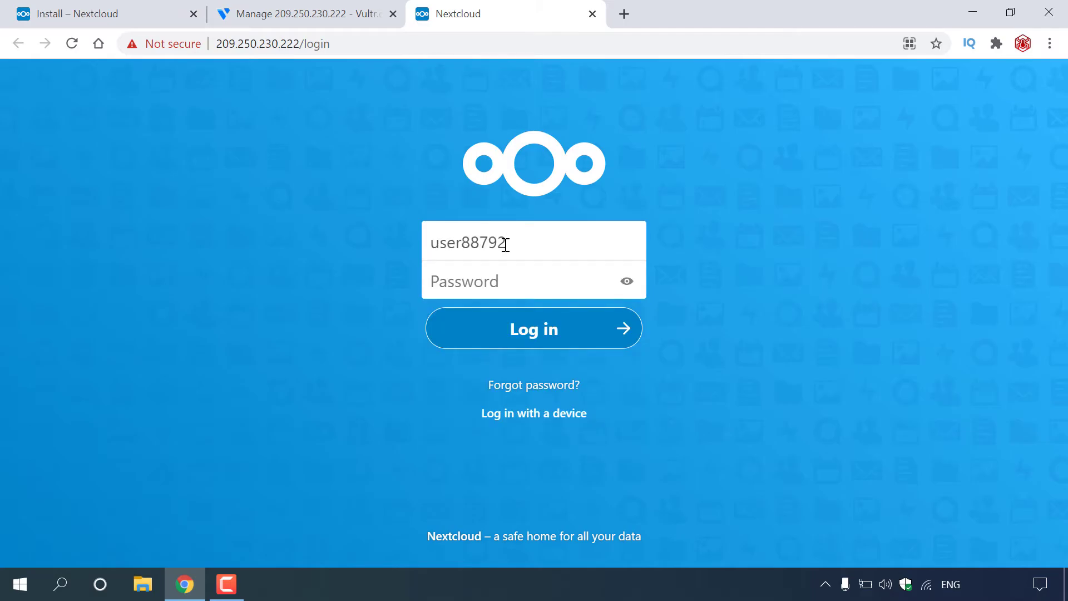
{"action": "left_click", "coordinate": [332, 8]}
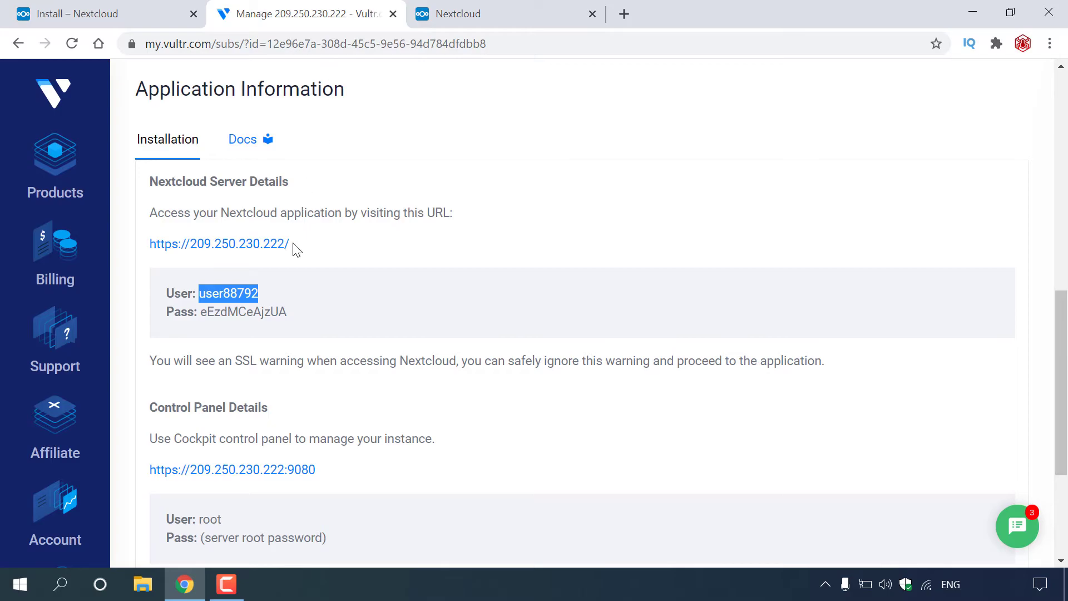
{"action": "left_click_drag", "start_coordinate": [295, 312], "coordinate": [199, 312]}
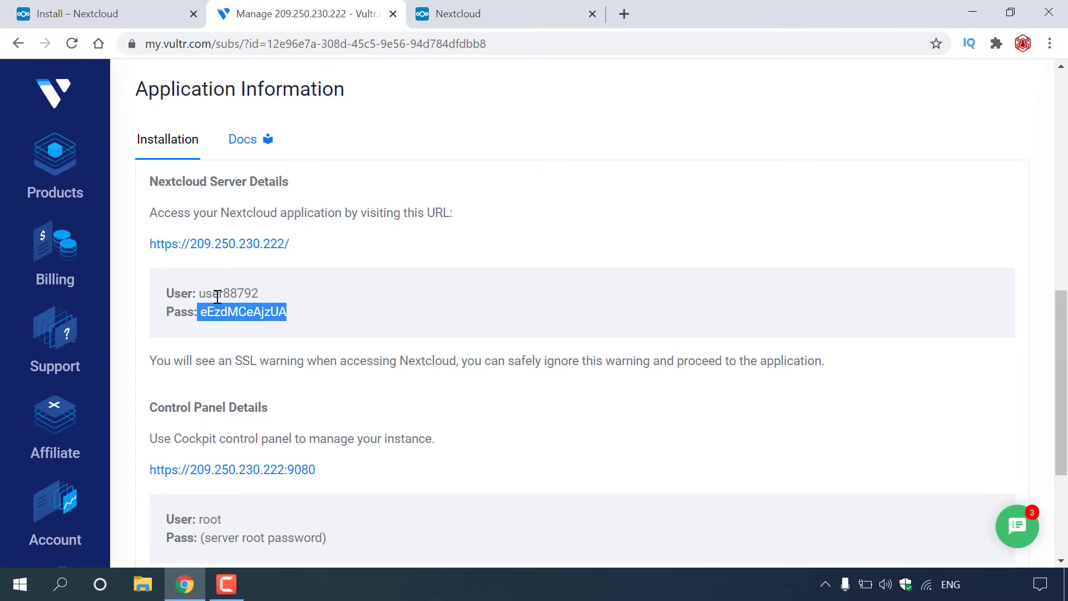
{"action": "left_click", "coordinate": [490, 22]}
{"action": "left_click", "coordinate": [481, 288]}
{"action": "key", "text": "ctrl+v"}
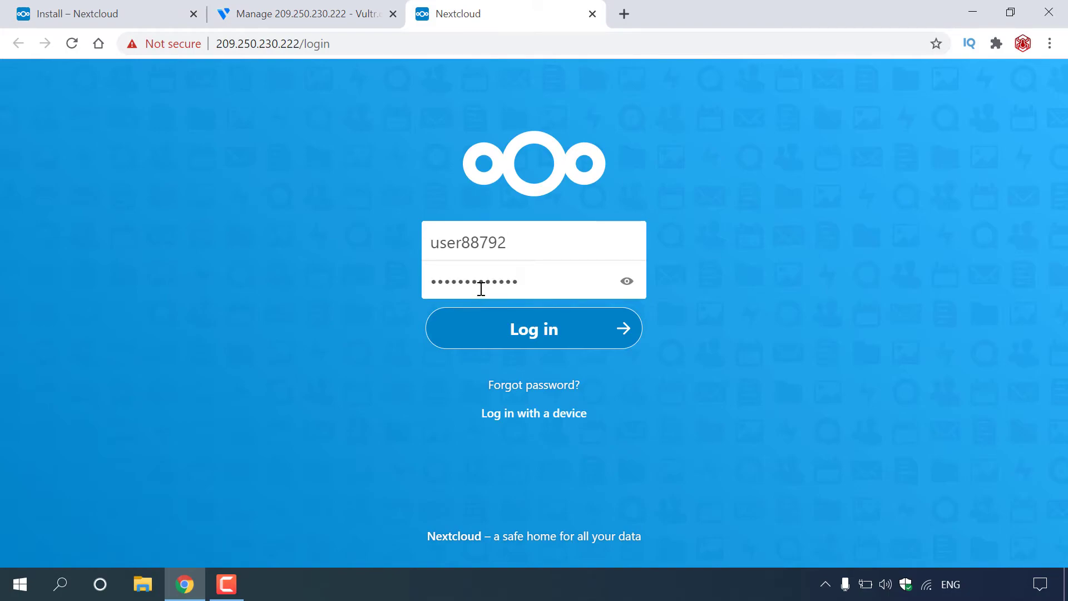
{"action": "left_click", "coordinate": [590, 341]}
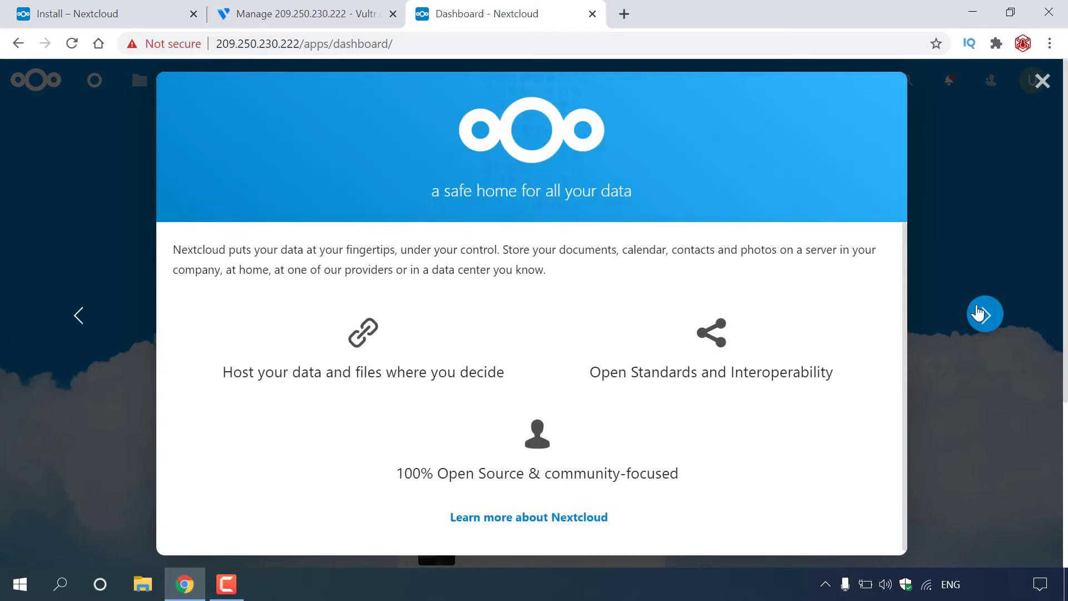
{"action": "left_click", "coordinate": [979, 315]}
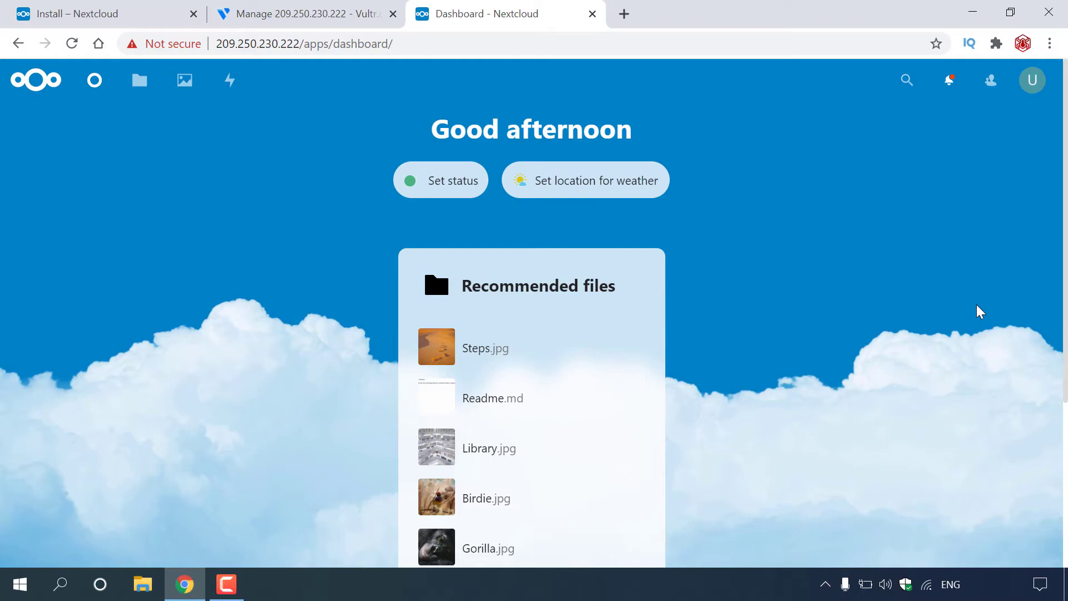
Look over the account options and the Nextcloud apps list, and return to the dashboard
{"action": "left_click", "coordinate": [1031, 83]}
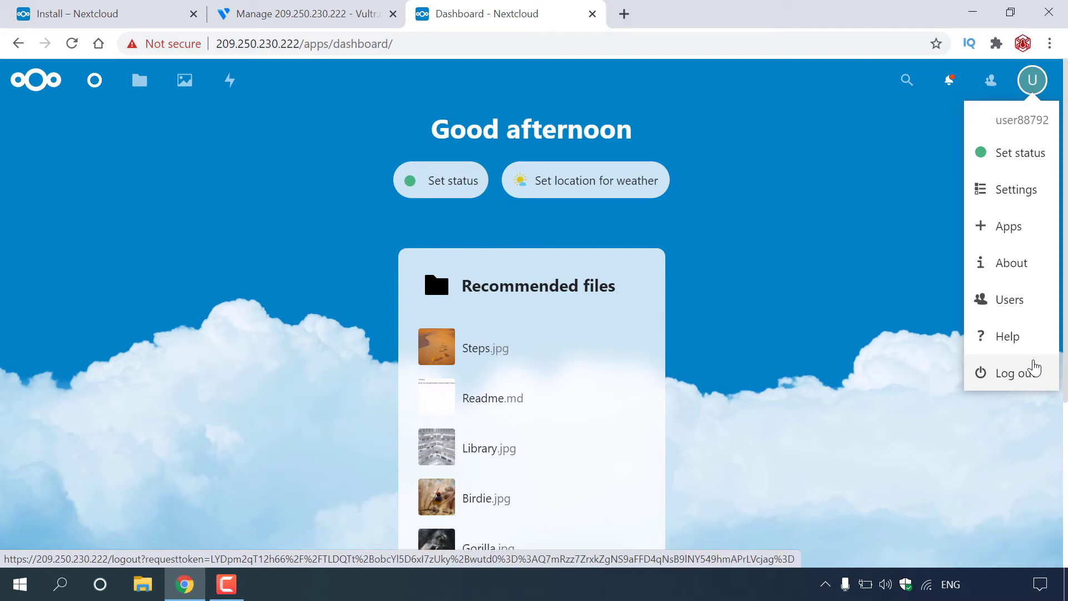
{"action": "left_click", "coordinate": [1015, 226]}
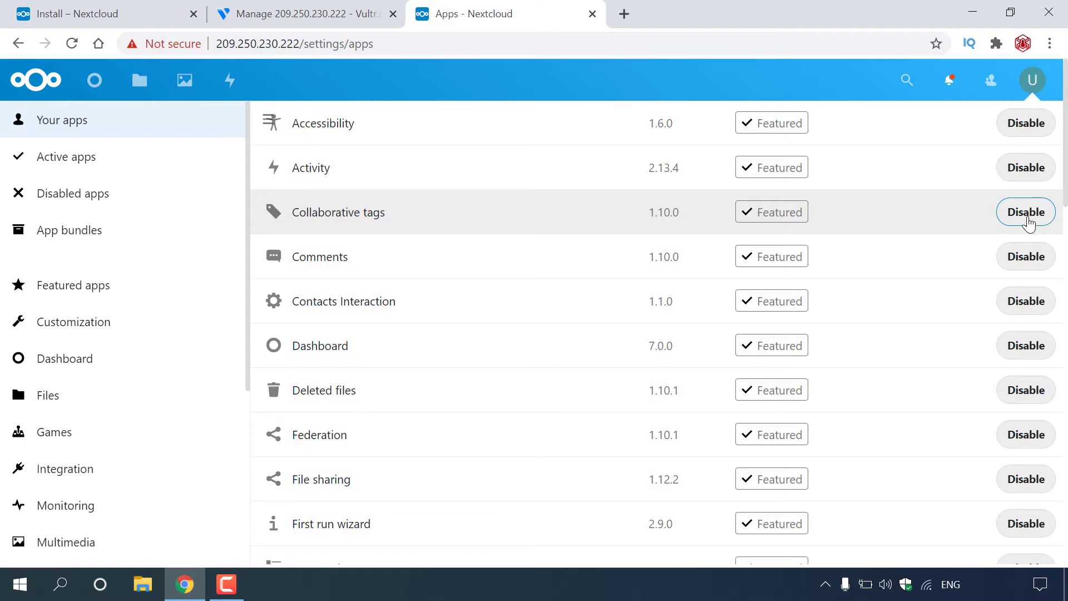
{"action": "left_click", "coordinate": [85, 96]}
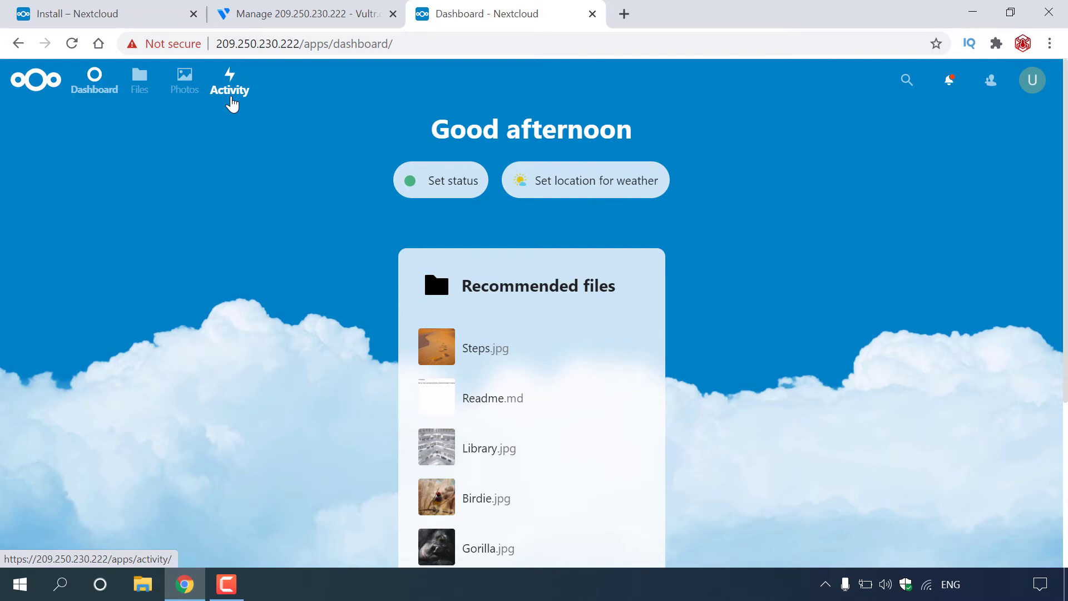
Delete the Photos folder from the Nextcloud files
{"action": "left_click", "coordinate": [142, 92]}
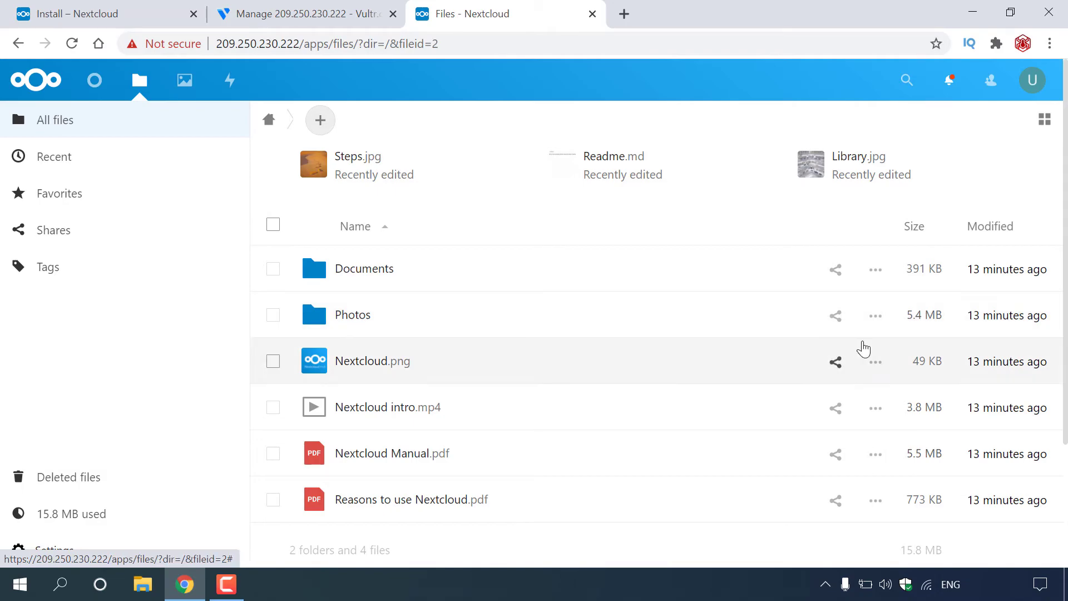
{"action": "left_click", "coordinate": [875, 317]}
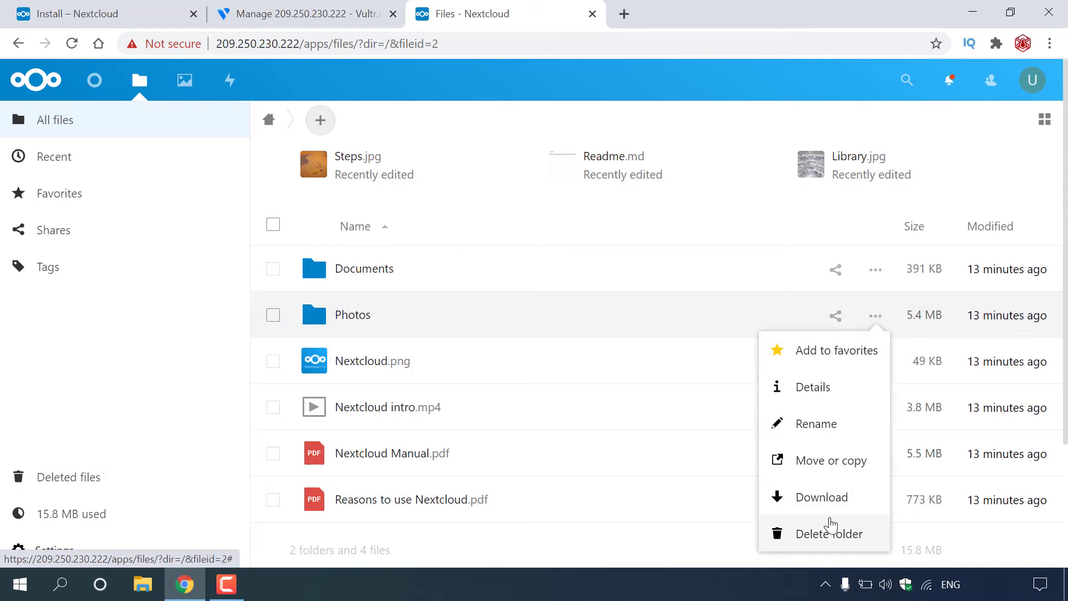
{"action": "left_click", "coordinate": [871, 539]}
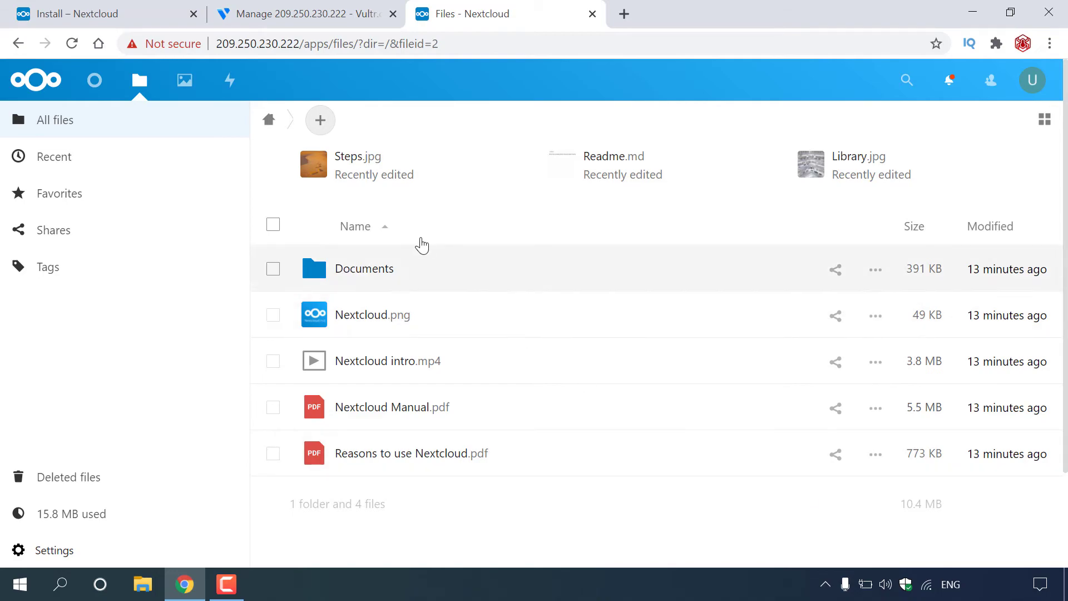
Create a new folder named Websplaining in the Nextcloud files and open it
{"action": "left_click", "coordinate": [320, 121]}
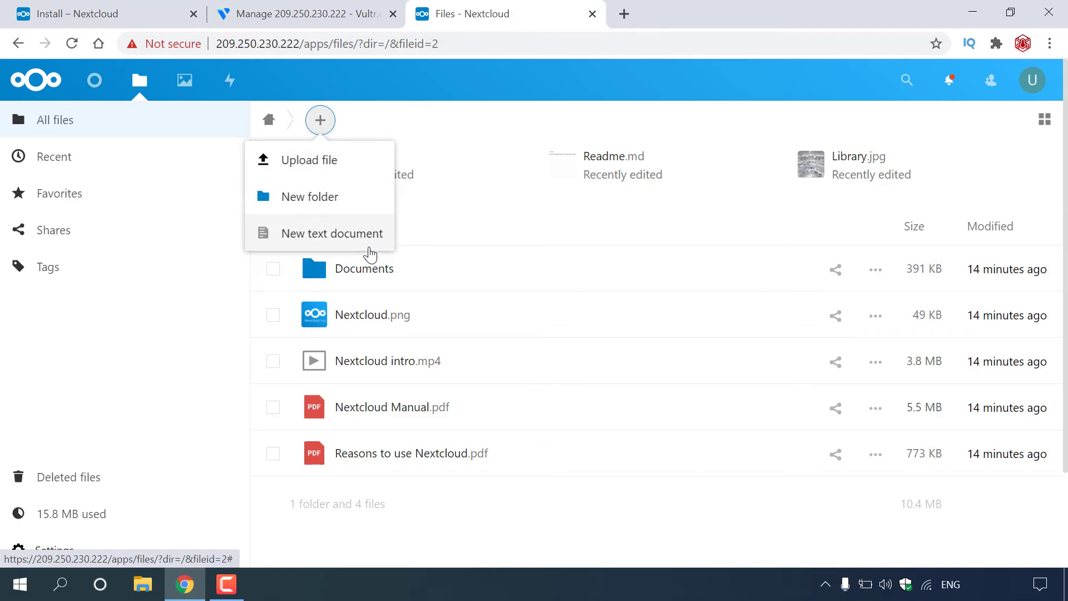
{"action": "left_click", "coordinate": [370, 211]}
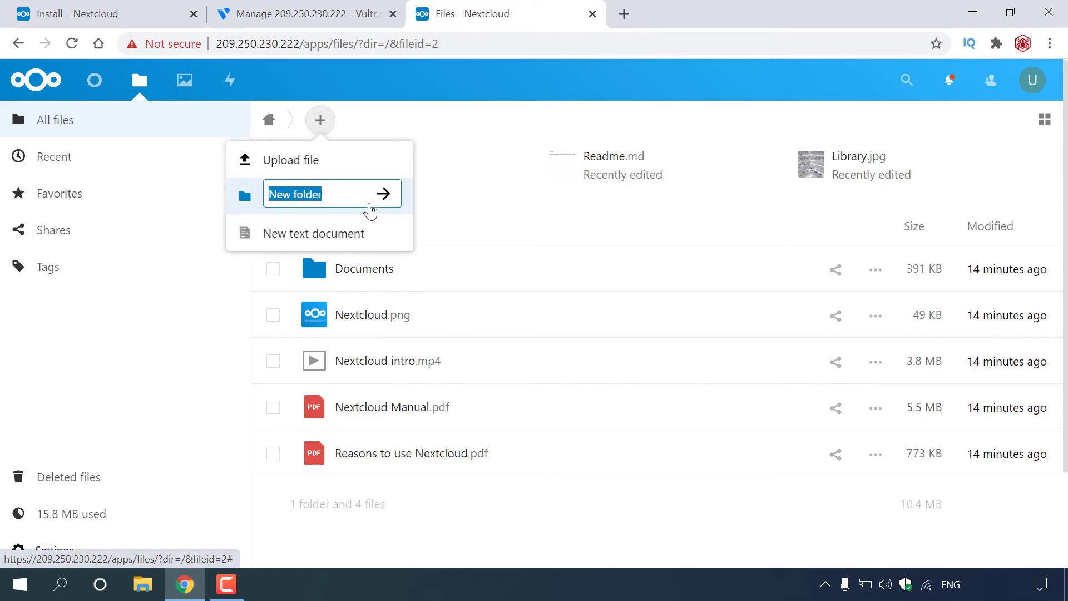
{"action": "type", "text": "Websplaining"}
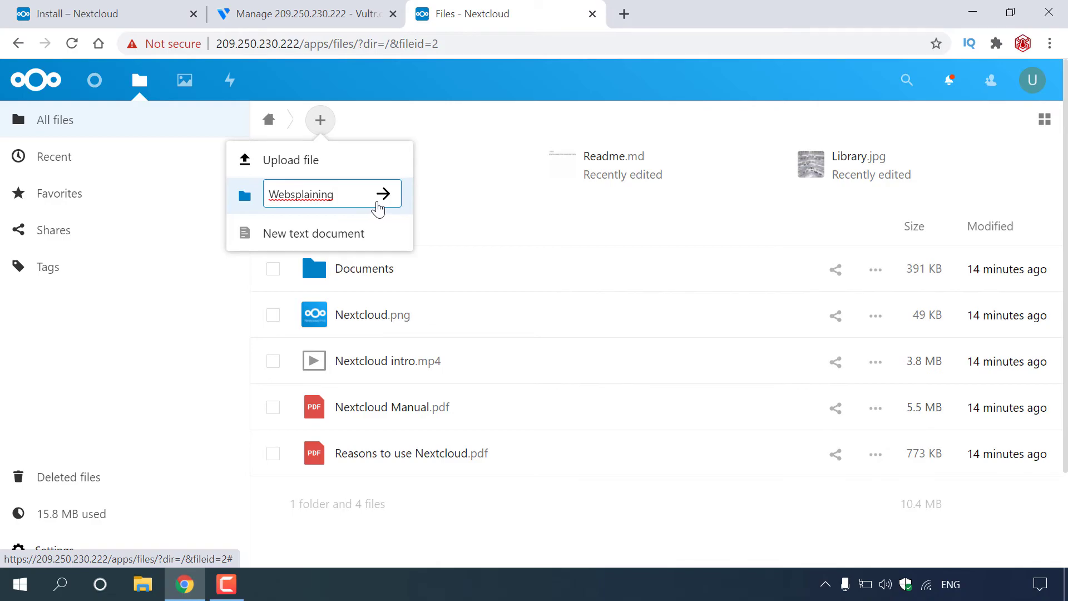
{"action": "left_click", "coordinate": [377, 202]}
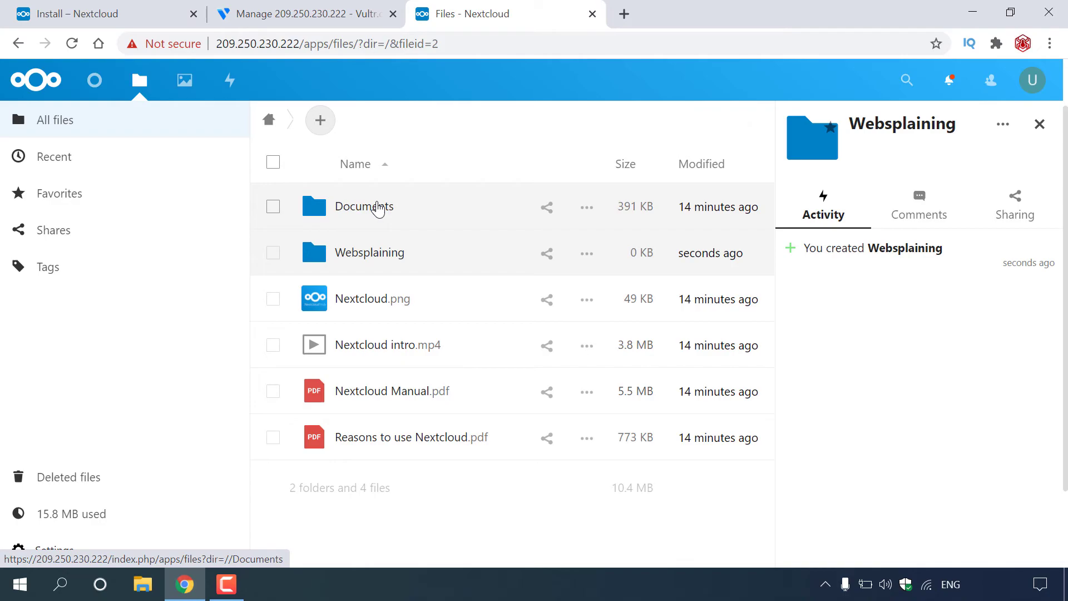
{"action": "left_click", "coordinate": [391, 252]}
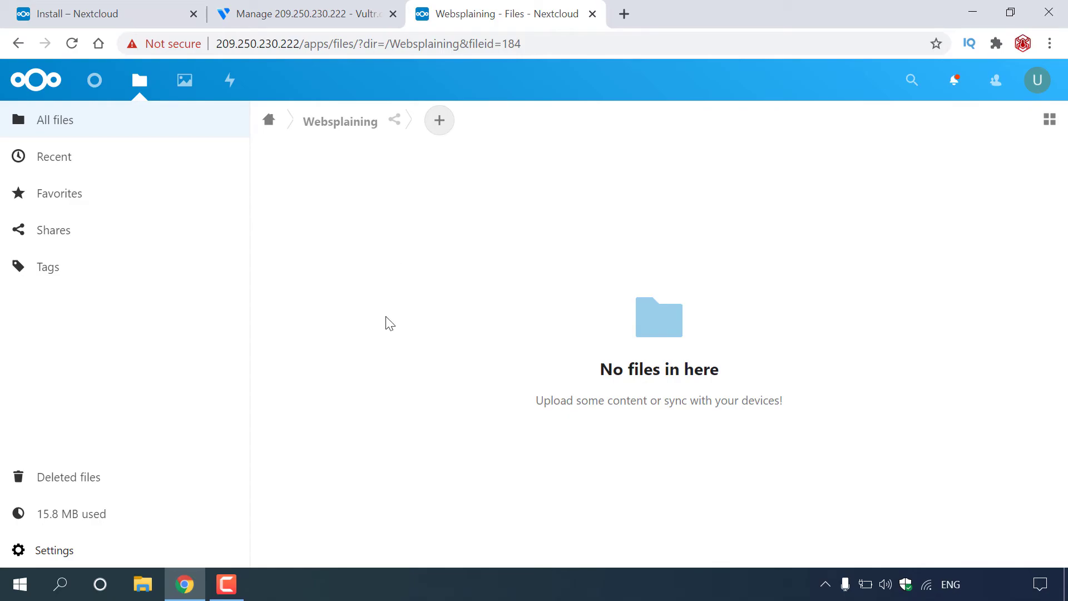
Upload the City Skyline video, the How To Setup A Nextcloud Server image and the Lorem ipsum PDF from the desktop to the Websplaining folder
{"action": "left_click", "coordinate": [1010, 12]}
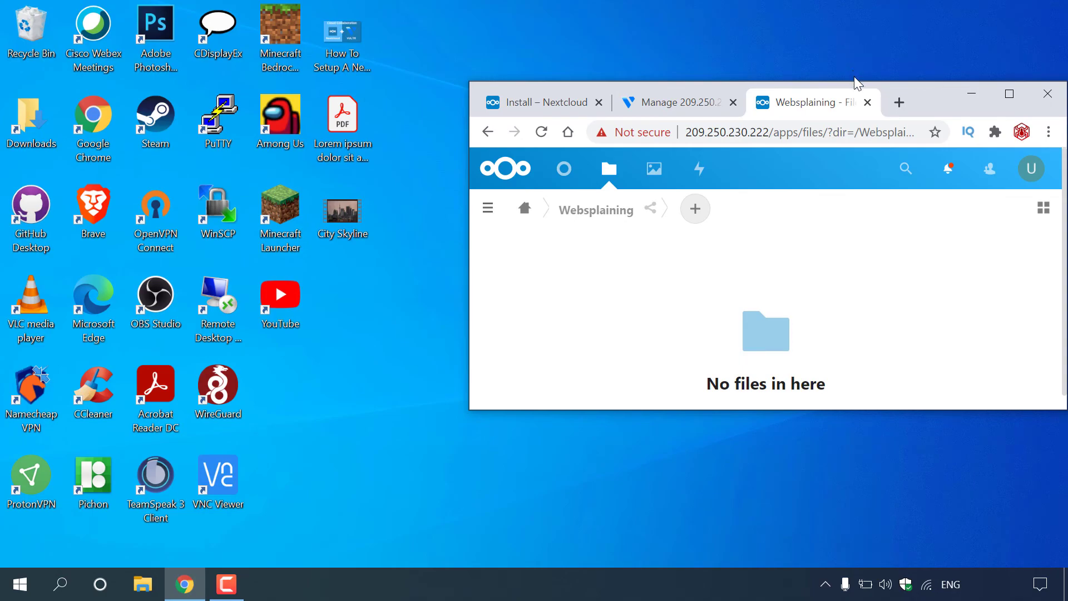
{"action": "left_click_drag", "start_coordinate": [855, 82], "coordinate": [860, 2]}
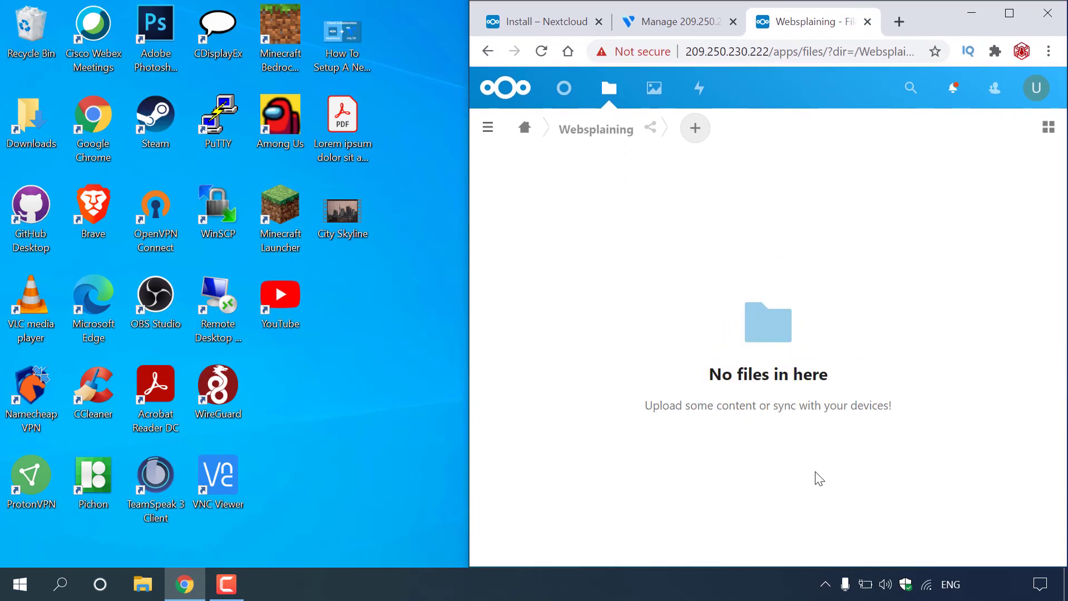
{"action": "left_click", "coordinate": [388, 341]}
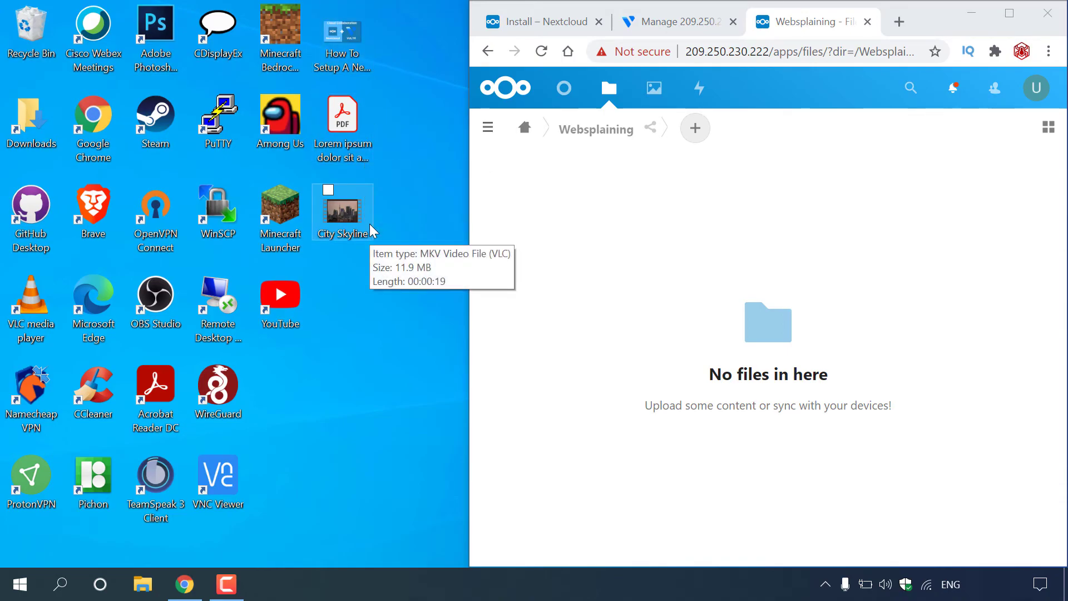
{"action": "left_click_drag", "start_coordinate": [381, 309], "coordinate": [703, 288]}
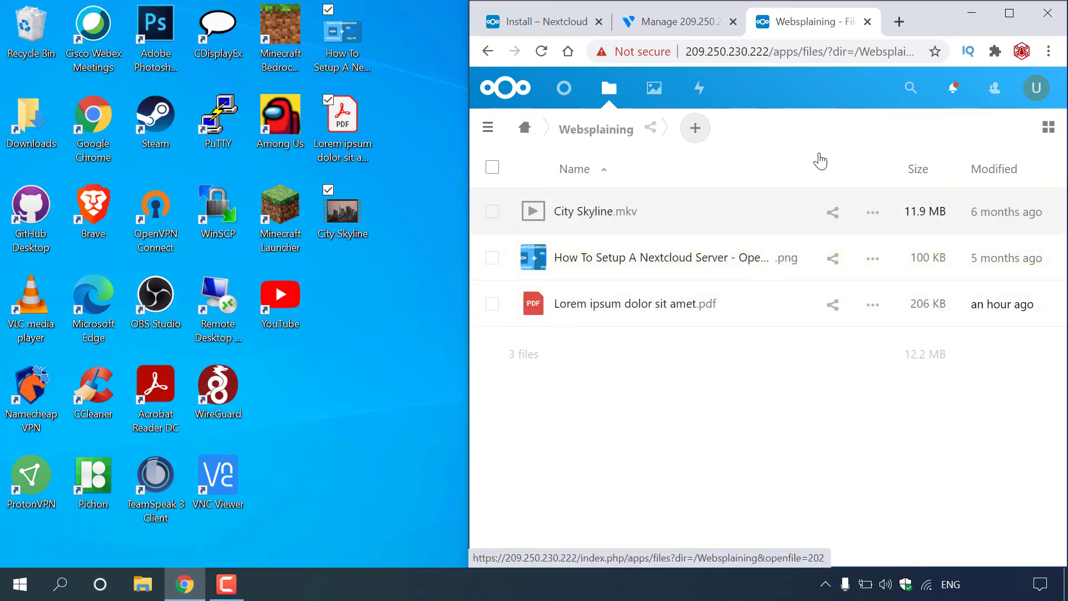
{"action": "left_click", "coordinate": [1010, 14]}
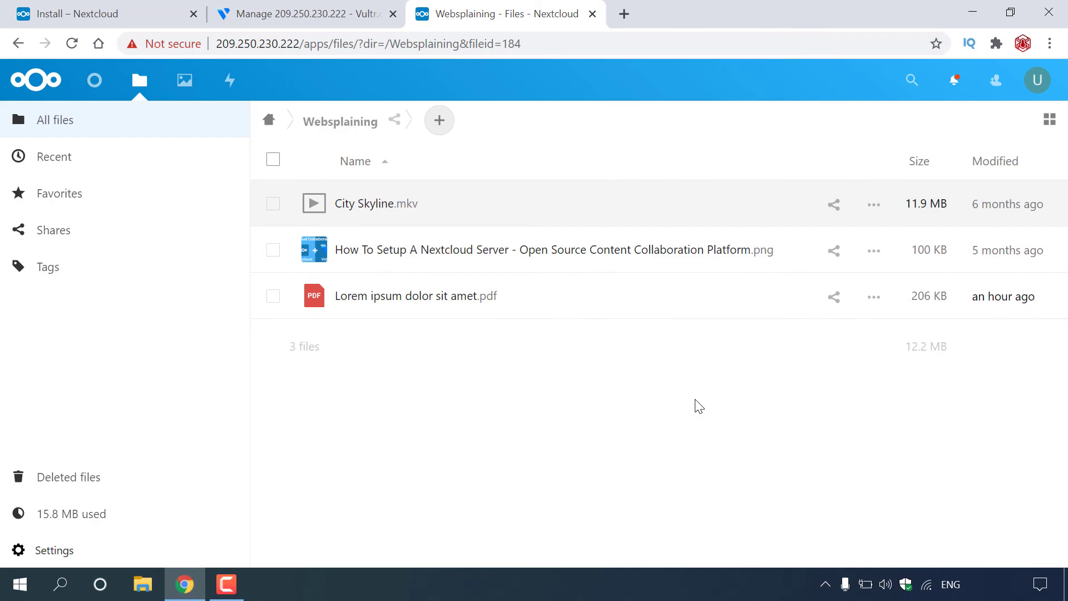
Preview the uploaded Lorem ipsum PDF, the Nextcloud setup image and the City Skyline video, closing each one
{"action": "left_click", "coordinate": [446, 295]}
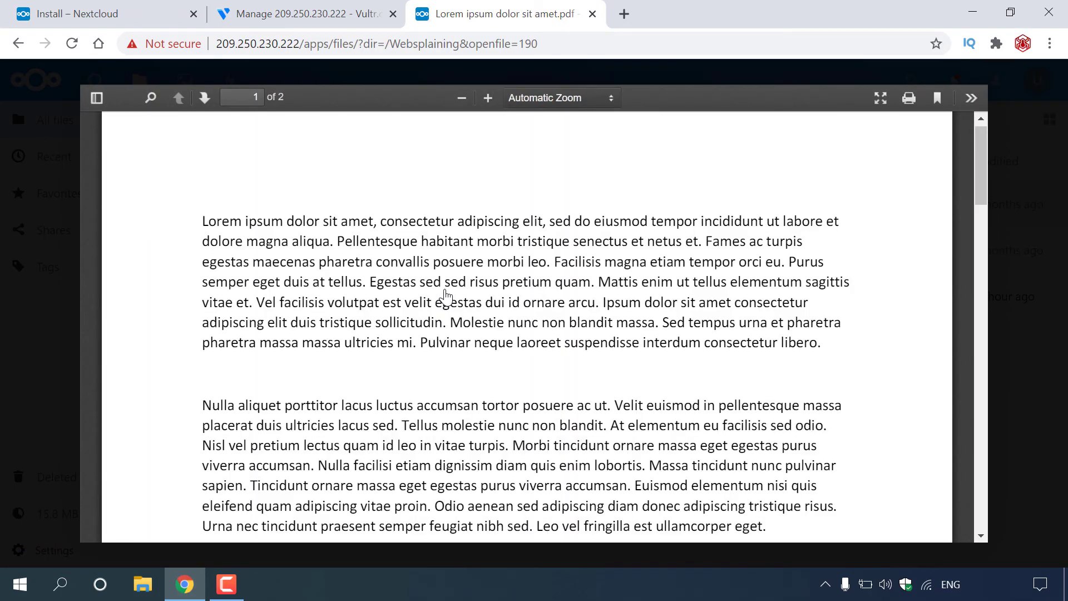
{"action": "key", "text": "Escape"}
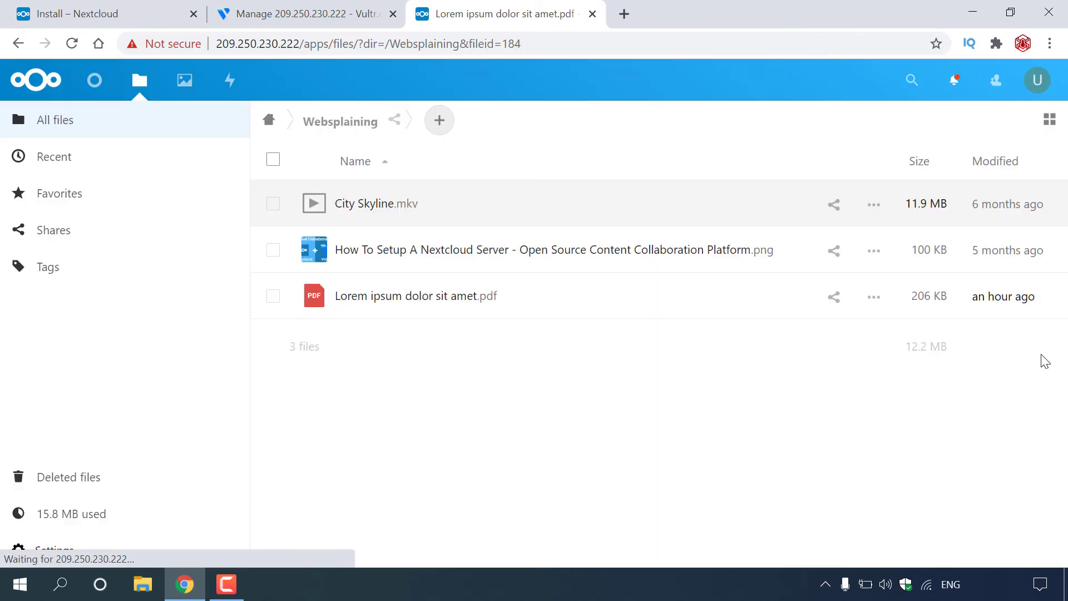
{"action": "left_click", "coordinate": [622, 250]}
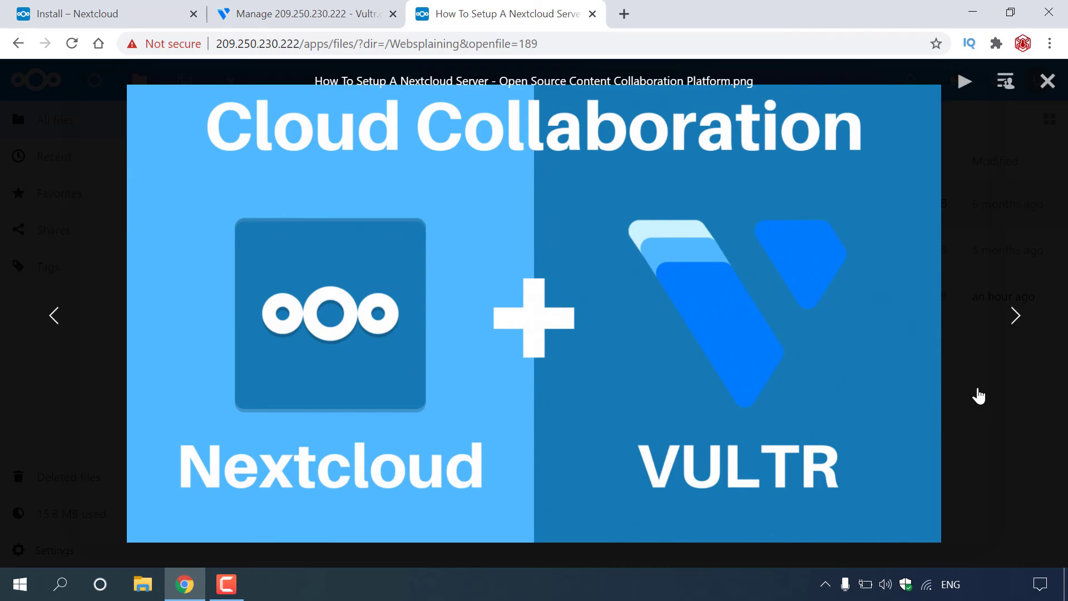
{"action": "left_click", "coordinate": [1051, 83]}
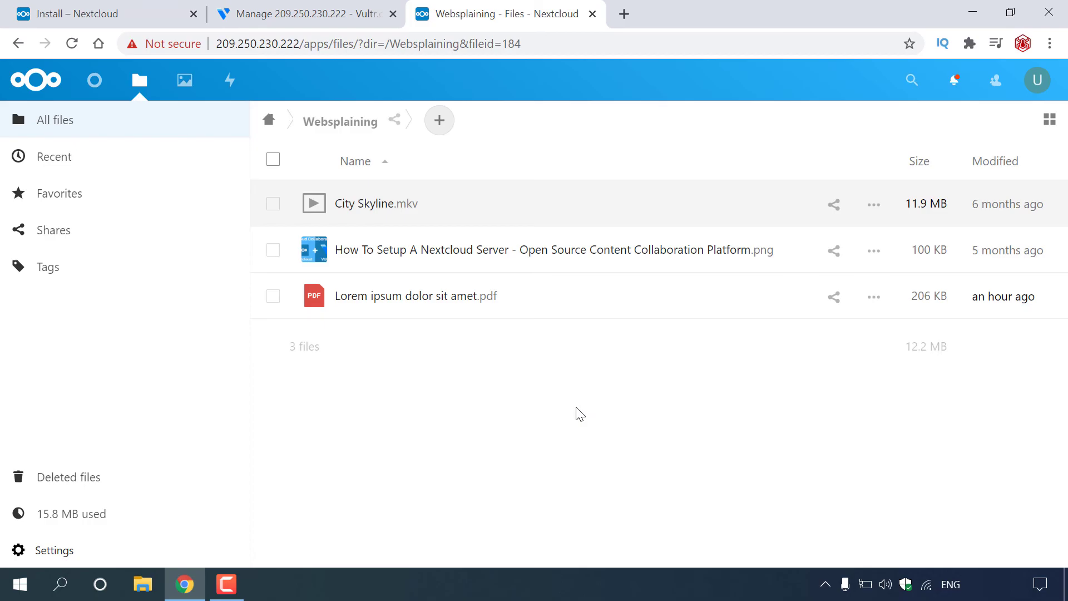
{"action": "left_click", "coordinate": [498, 211]}
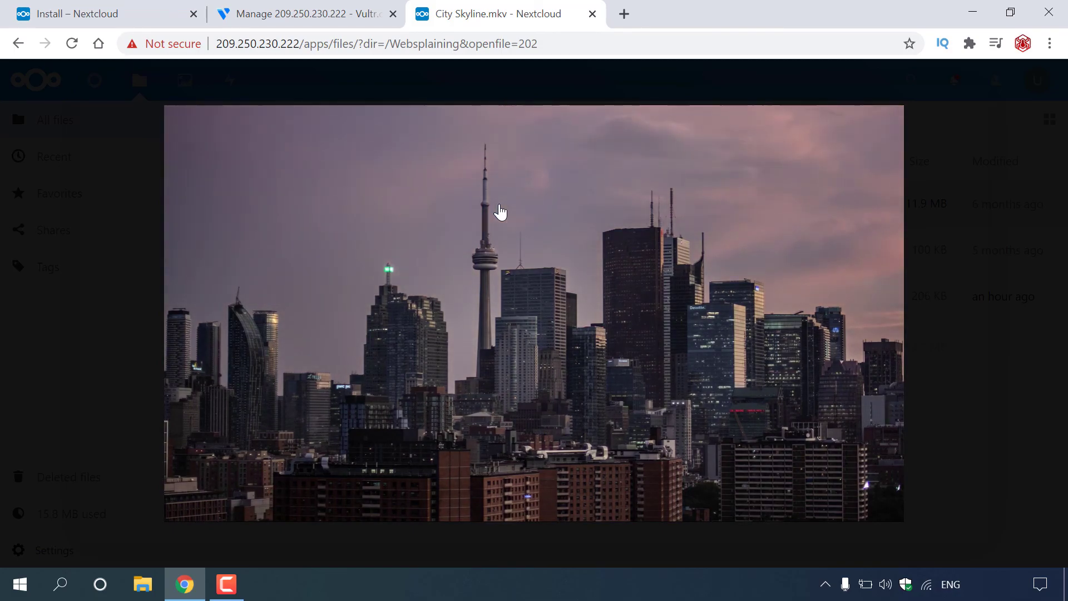
{"action": "key", "text": "Escape"}
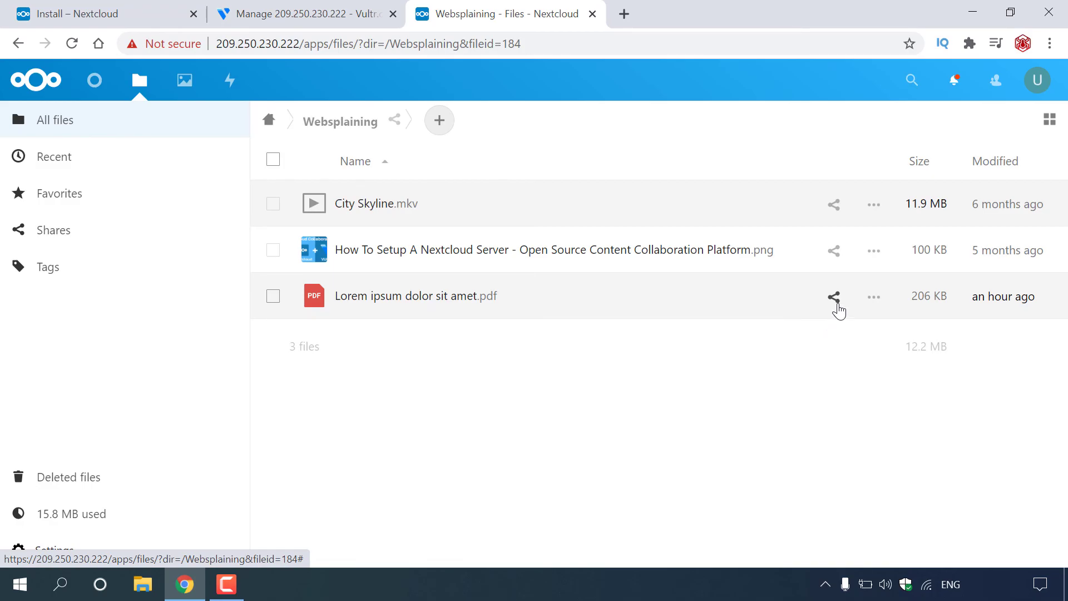
Create a share link for Lorem ipsum dolor sit amet.pdf and copy it
{"action": "left_click", "coordinate": [833, 297]}
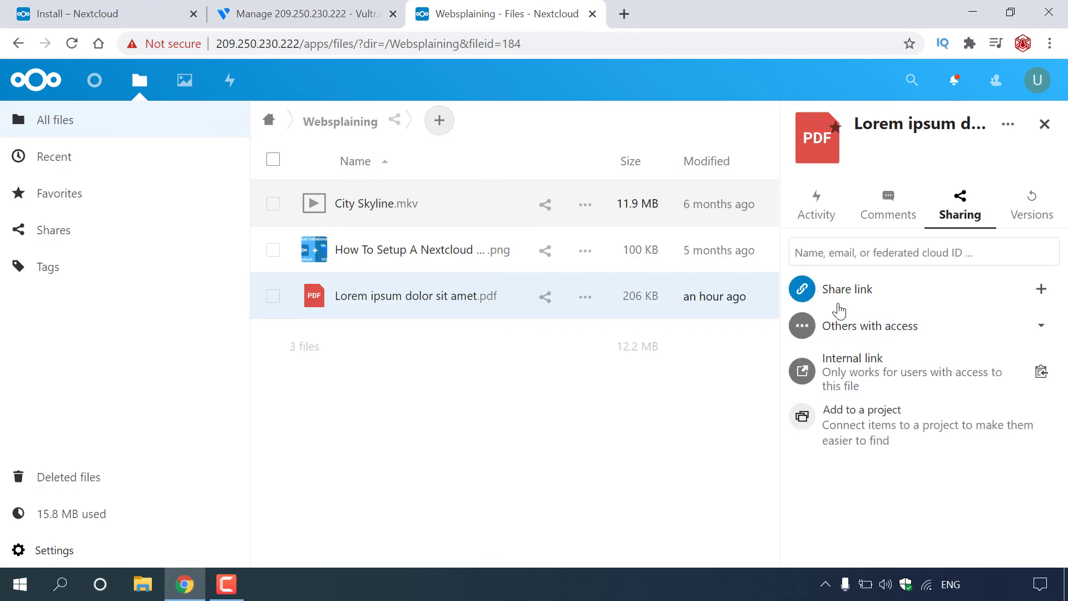
{"action": "left_click", "coordinate": [1043, 300]}
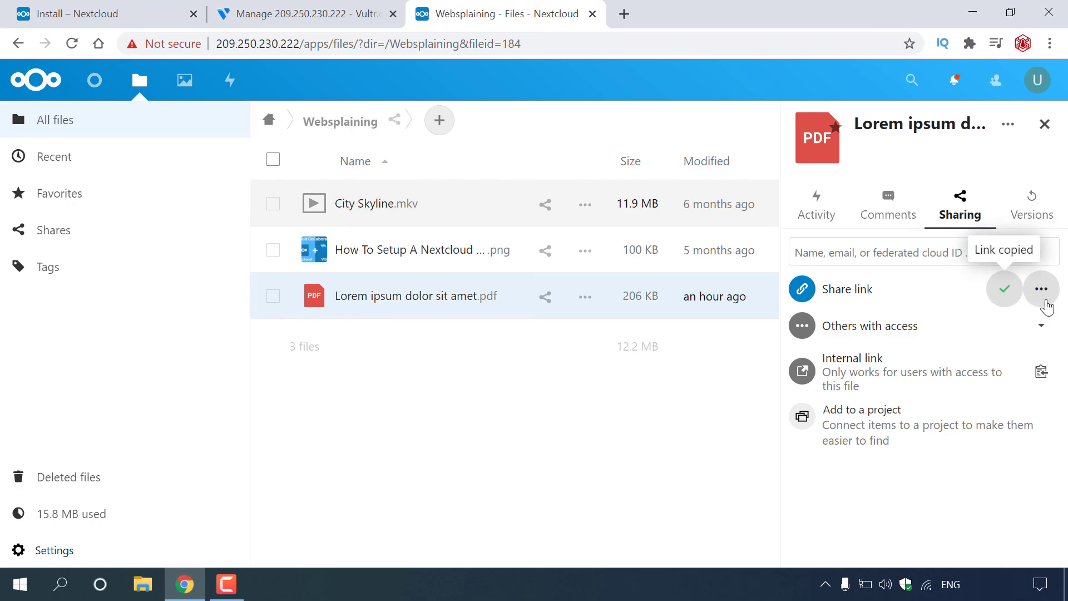
{"action": "left_click", "coordinate": [1004, 289]}
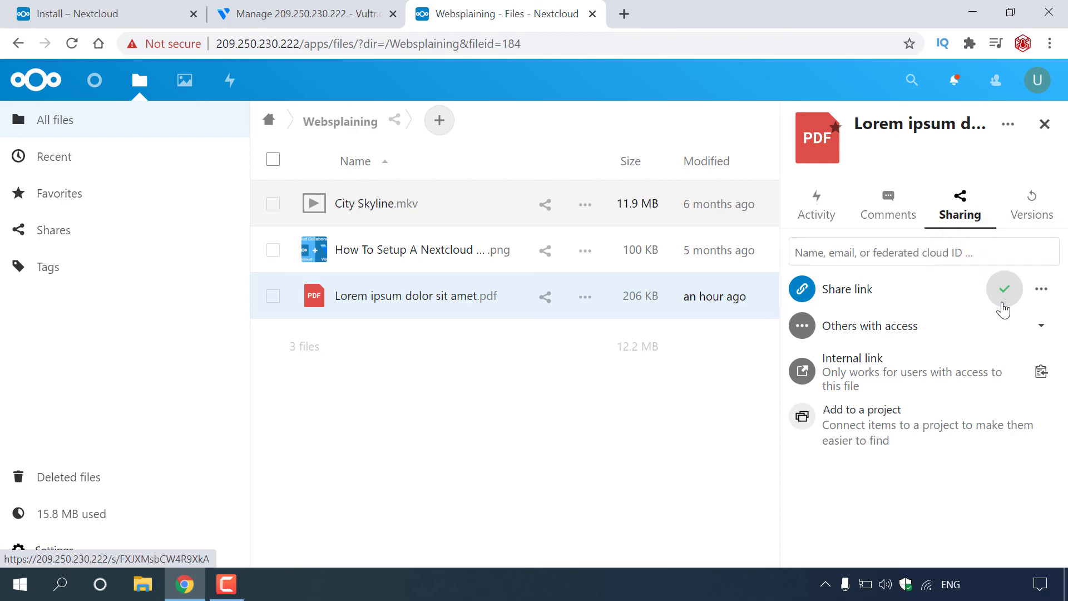